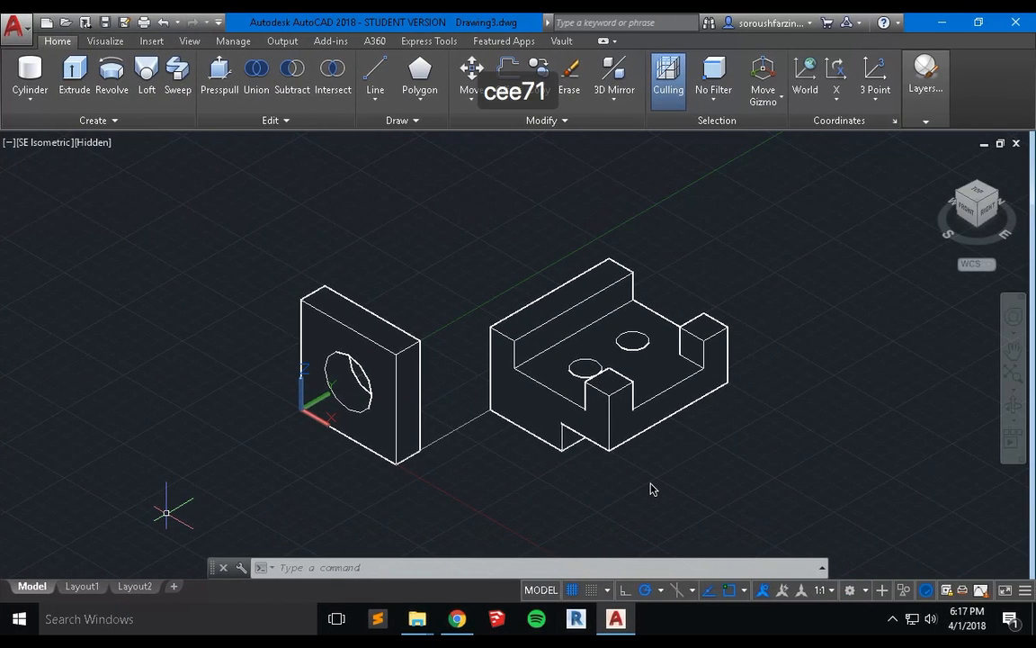
Delete the line connecting the base corners of the holed plate and the slotted block.
scroll(655, 378, down, 2)
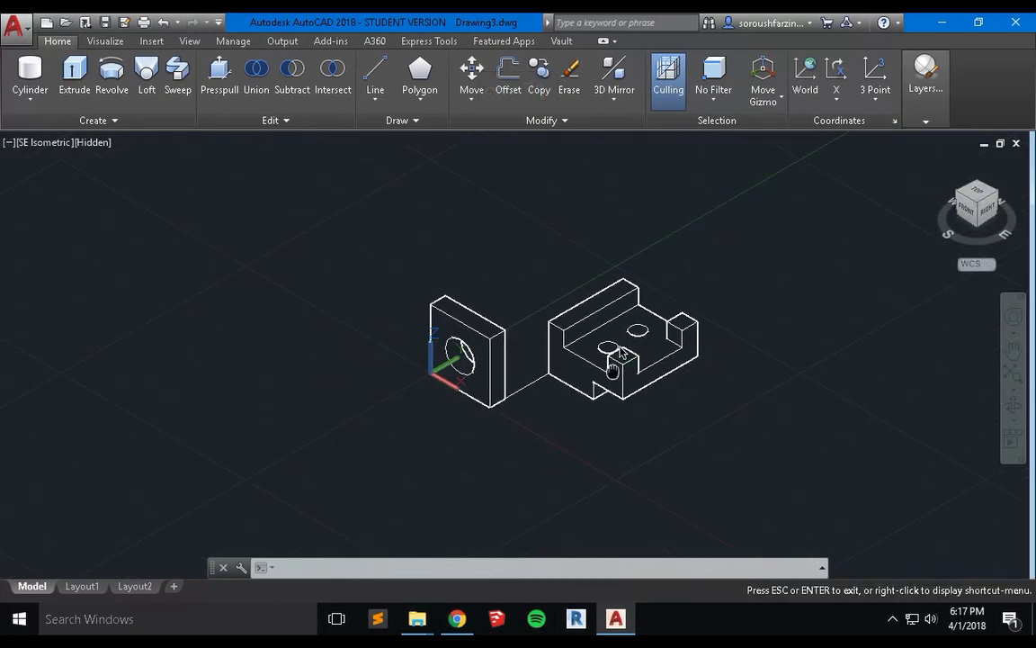
middle_drag(608, 376, 624, 315)
scroll(522, 299, up, 3)
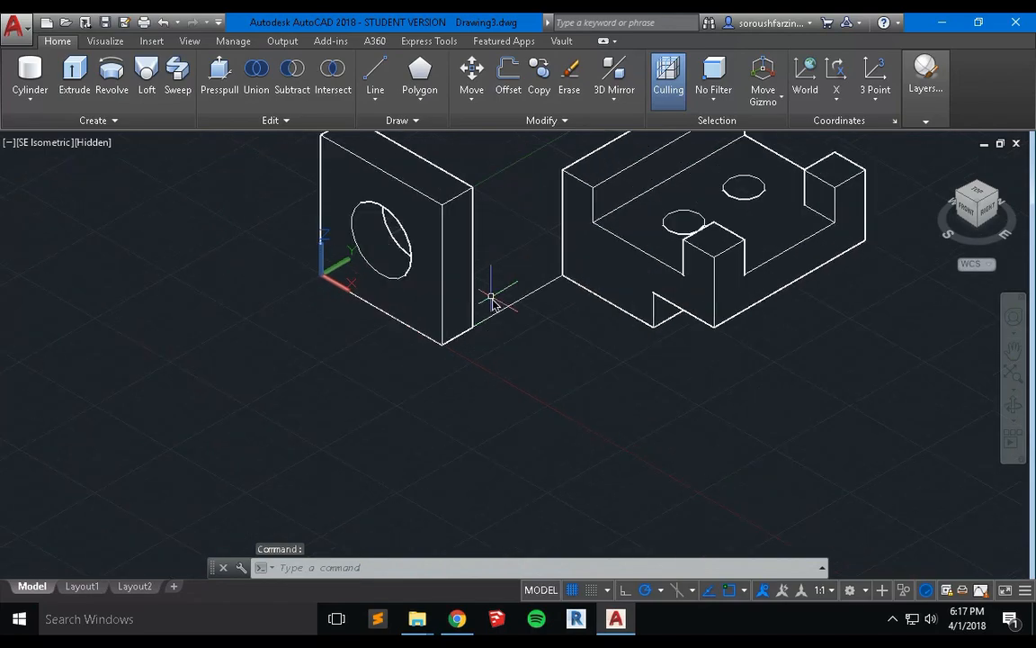
click(534, 296)
click(511, 306)
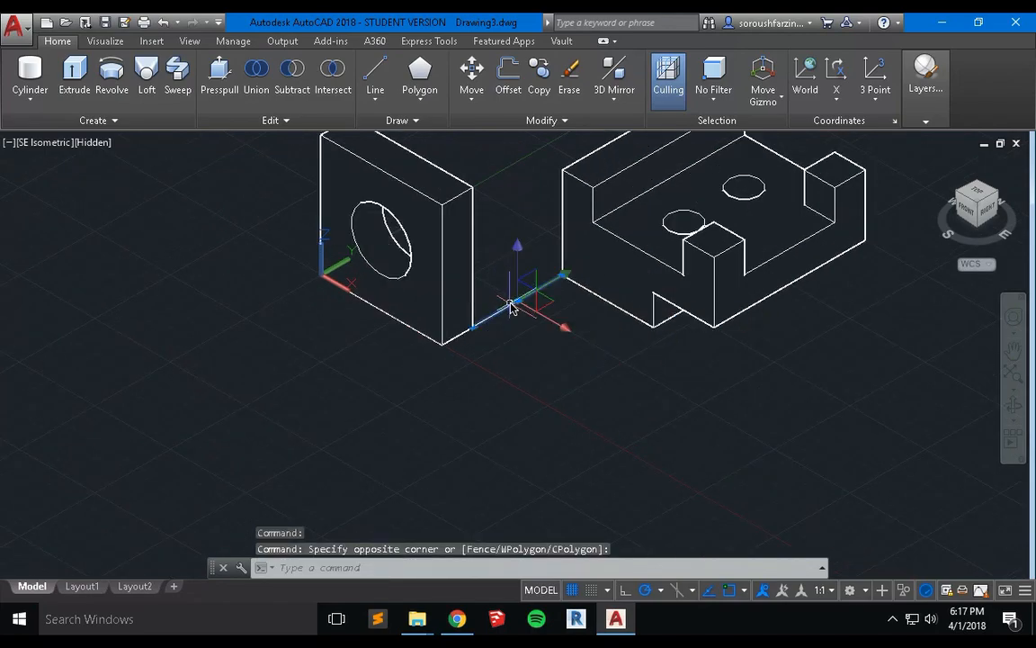
key(Delete)
Draw a line from the holed plate's lower front corner, 11 units along the X axis and 1 unit along 270°.
text(l)
key(Return)
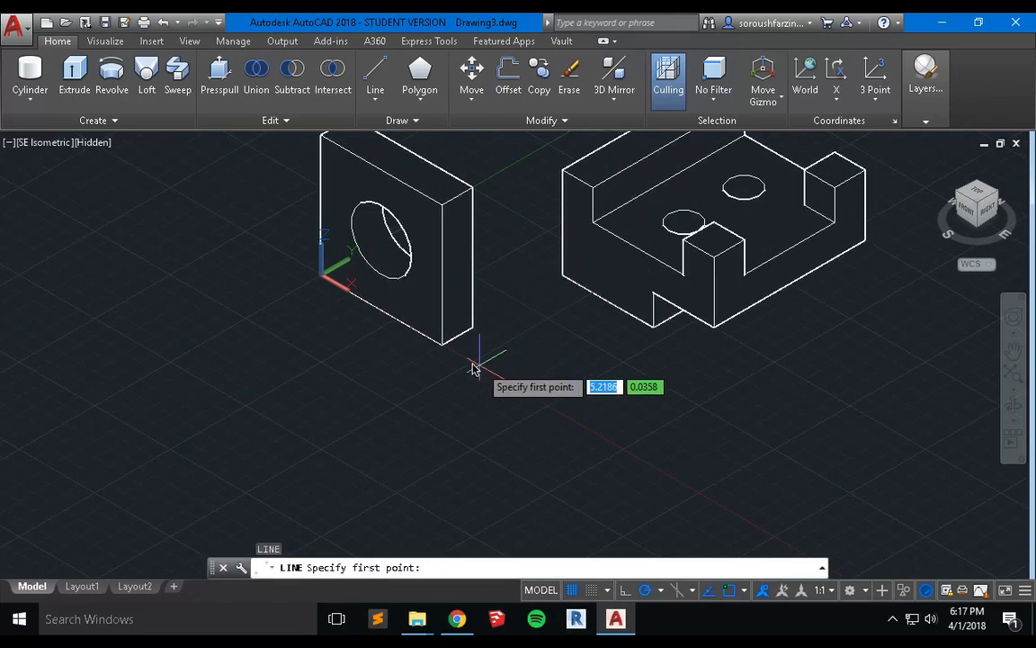
click(446, 347)
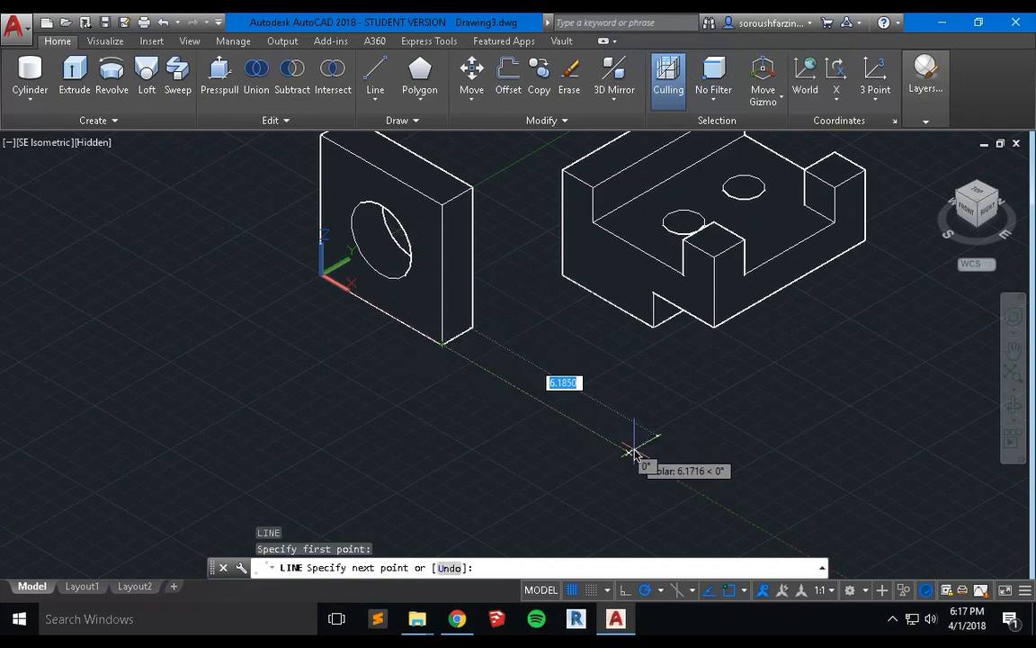
text(11)
key(Return)
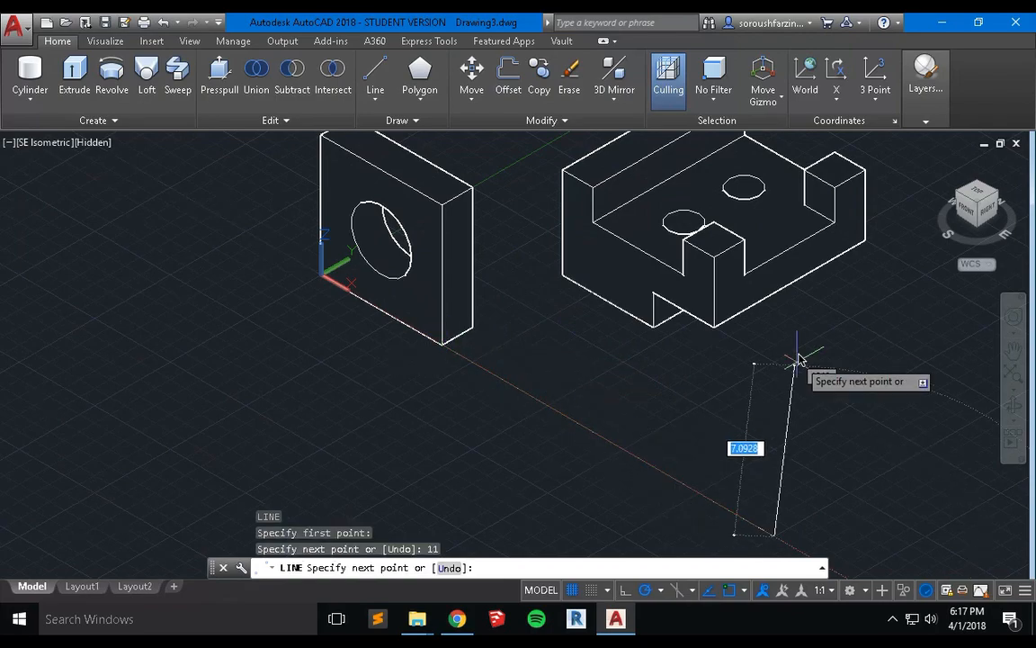
middle_drag(792, 362, 764, 263)
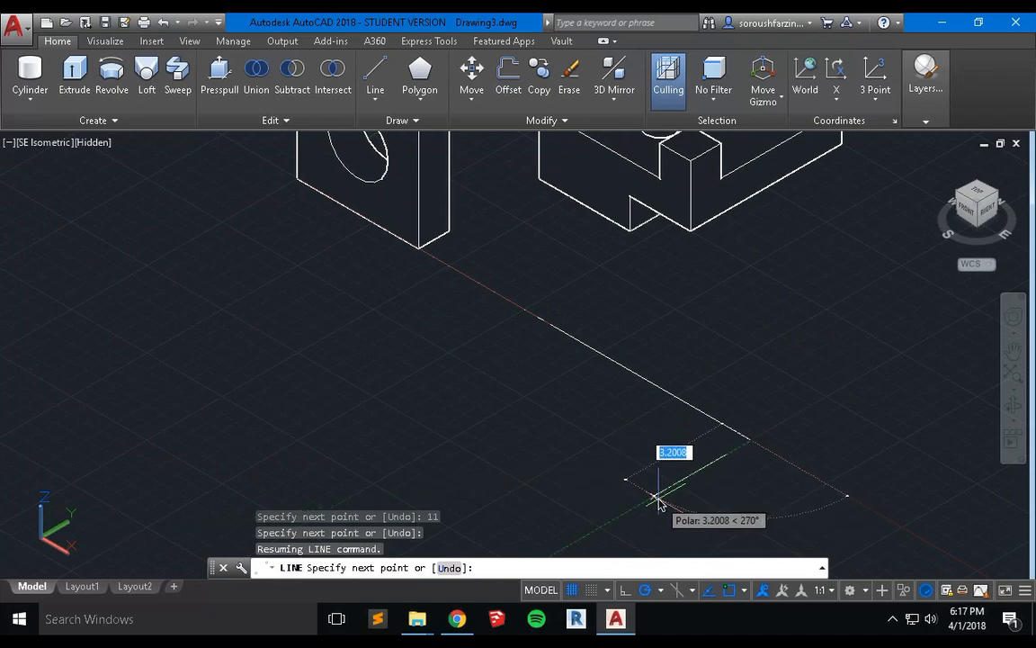
text(1)
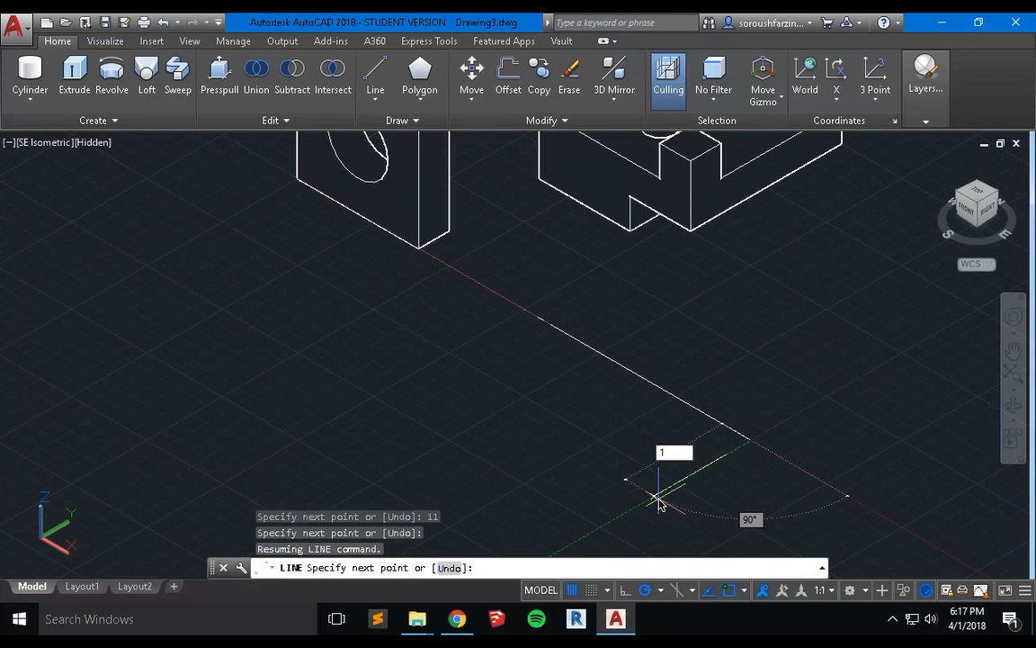
key(Return)
key(Escape)
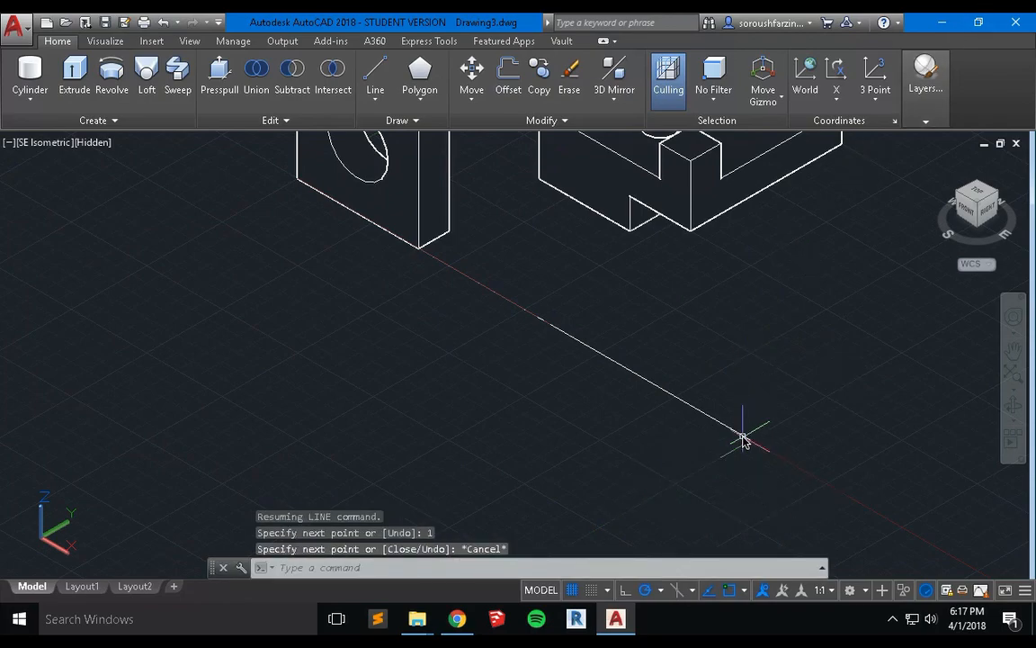
mouse_move(743, 439)
middle_down()
mouse_move(631, 422)
mouse_move(641, 385)
middle_up()
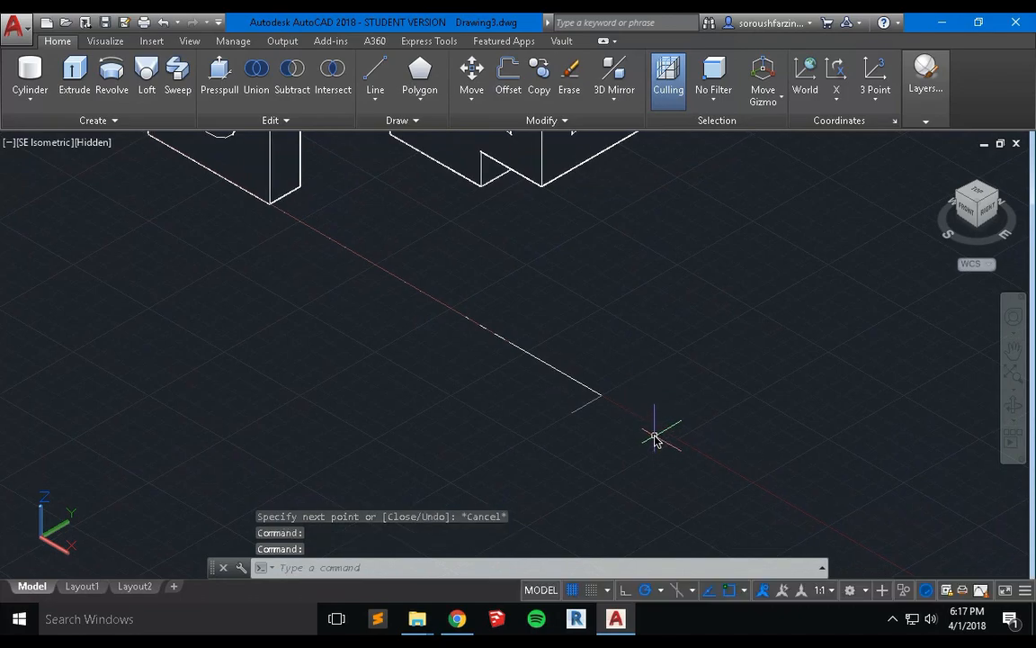
key(ctrl+Left)
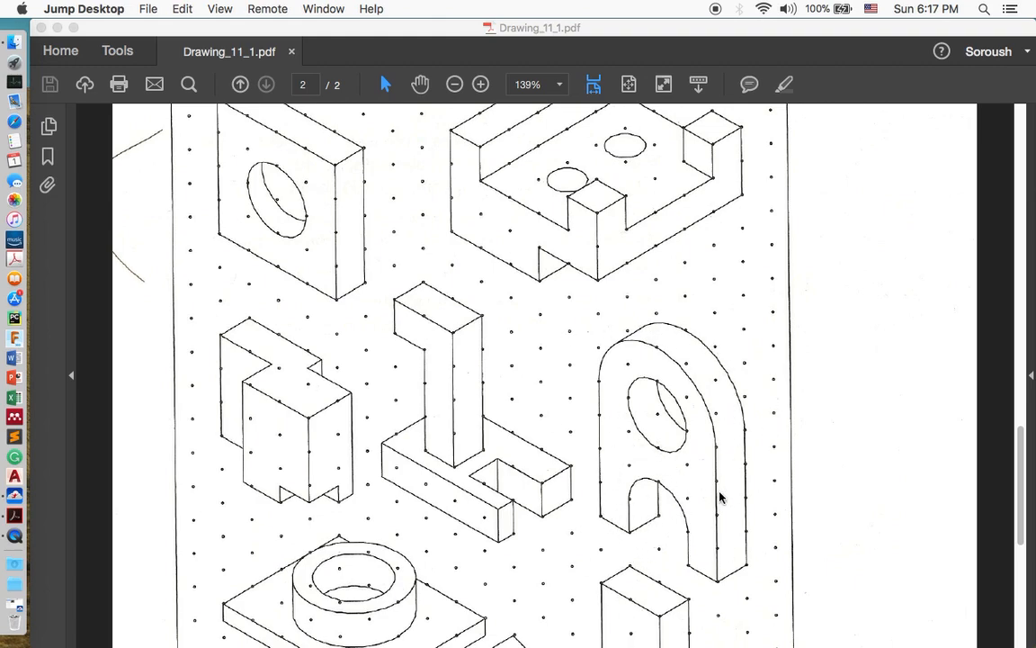
key(ctrl+Right)
key(Escape)
key(Escape)
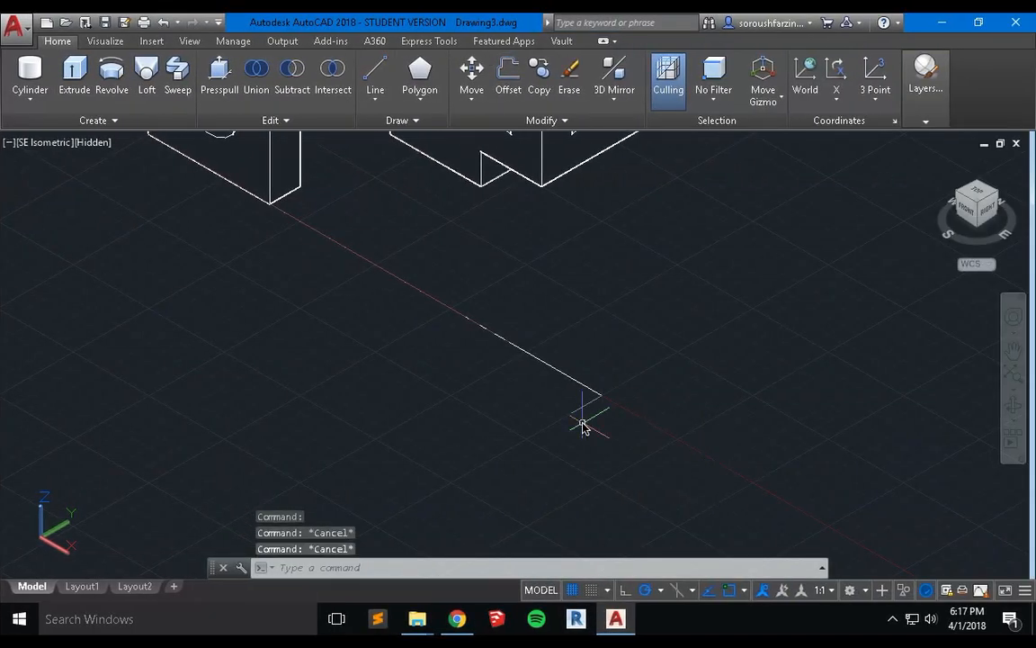
key(Escape)
click(29, 94)
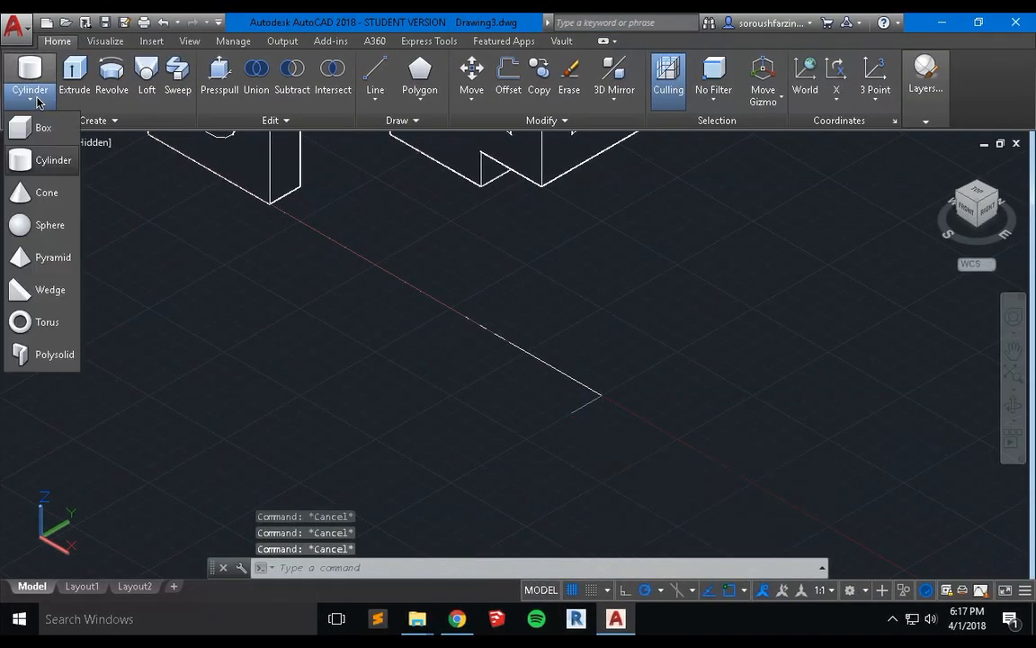
click(38, 126)
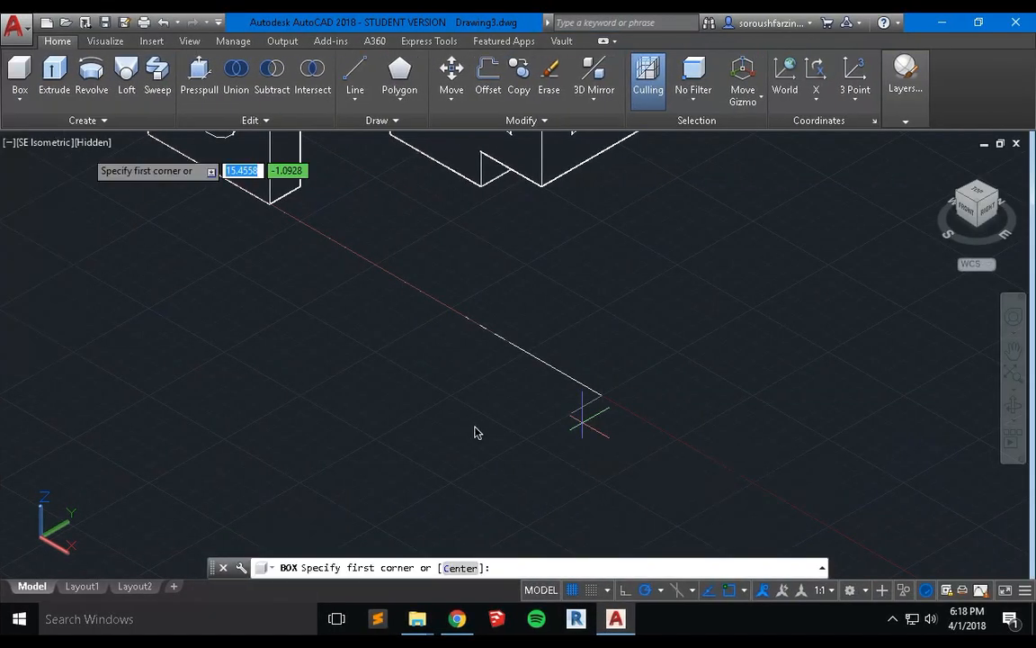
click(572, 416)
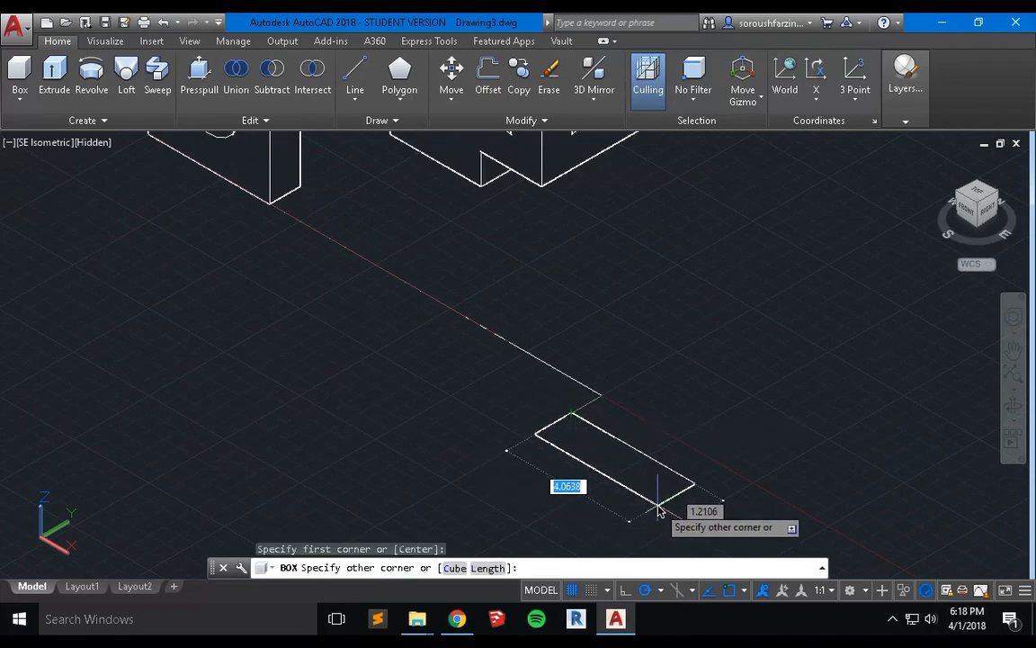
text(1)
key(Tab)
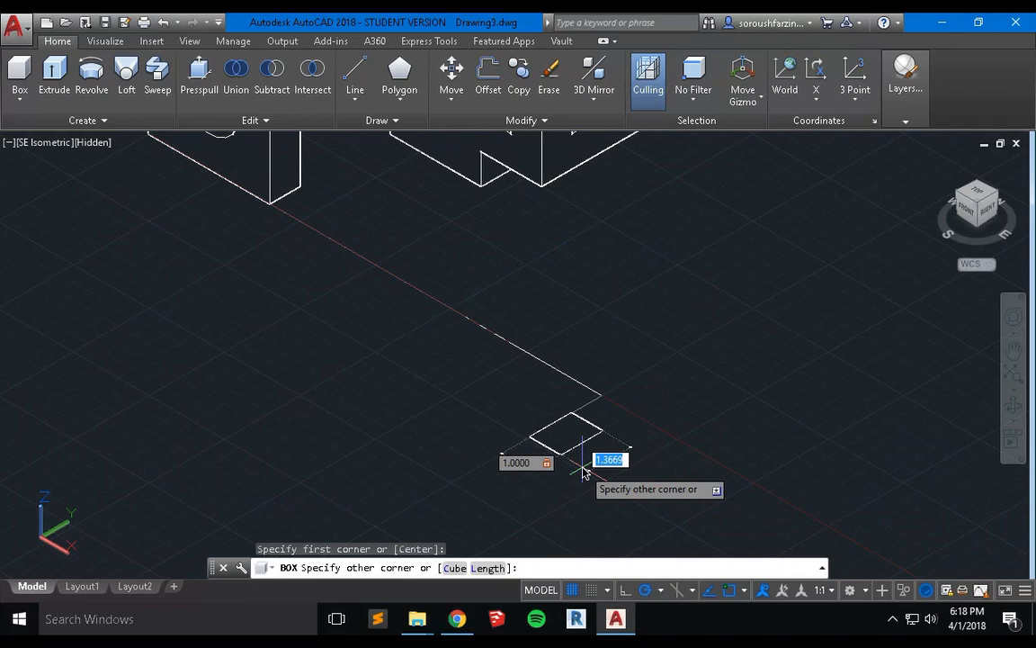
key(Escape)
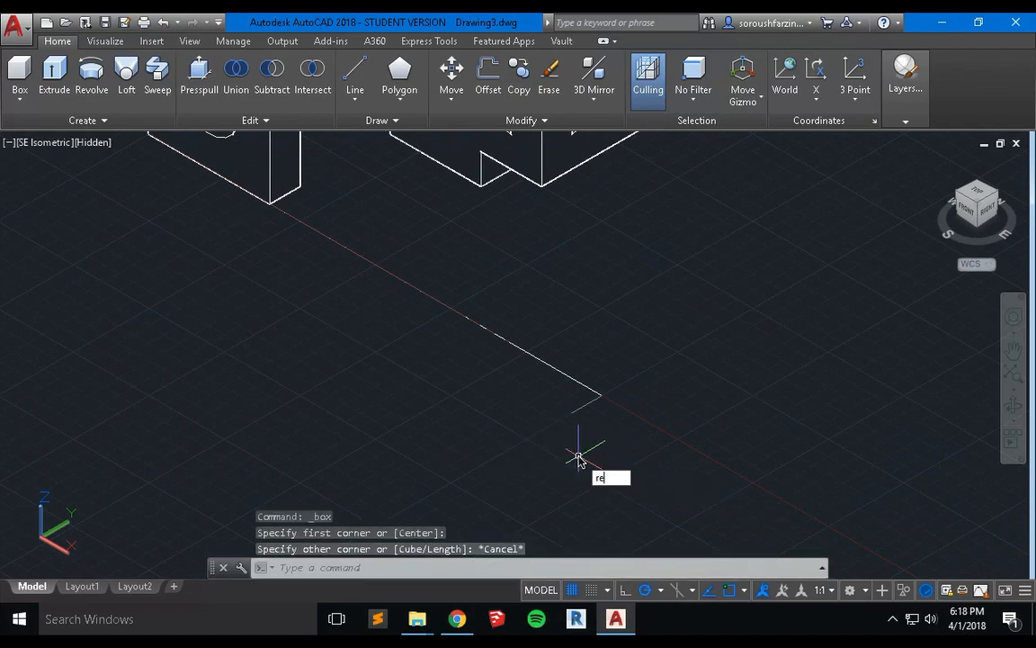
key(Escape)
key(Escape)
Create a box 4 by 1 units and 6 units high from the free end of the short line, checking it against the reference drawing.
click(19, 72)
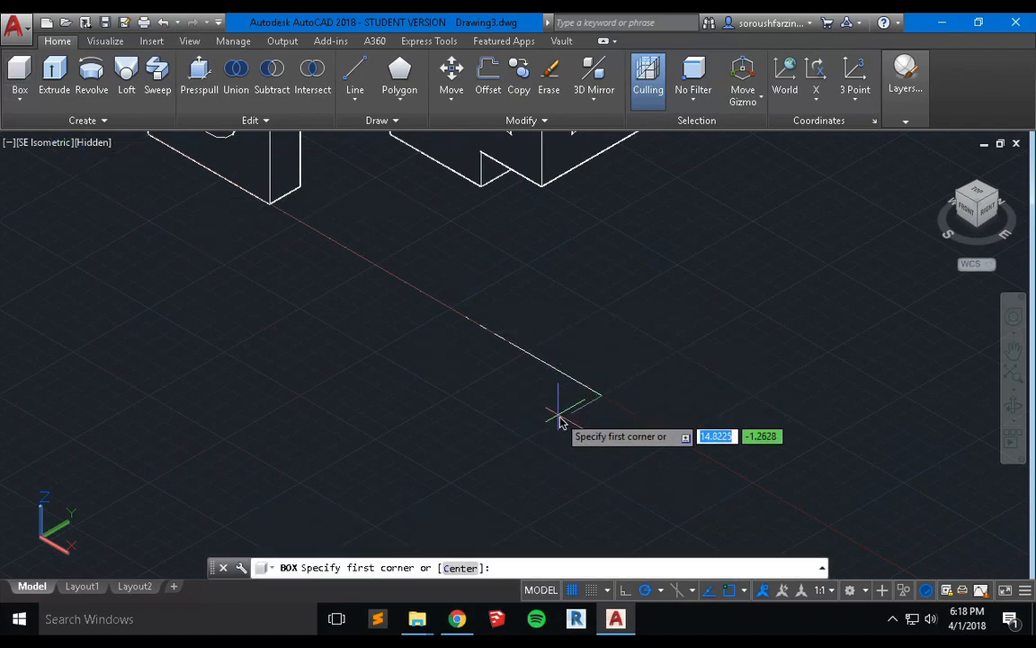
click(569, 416)
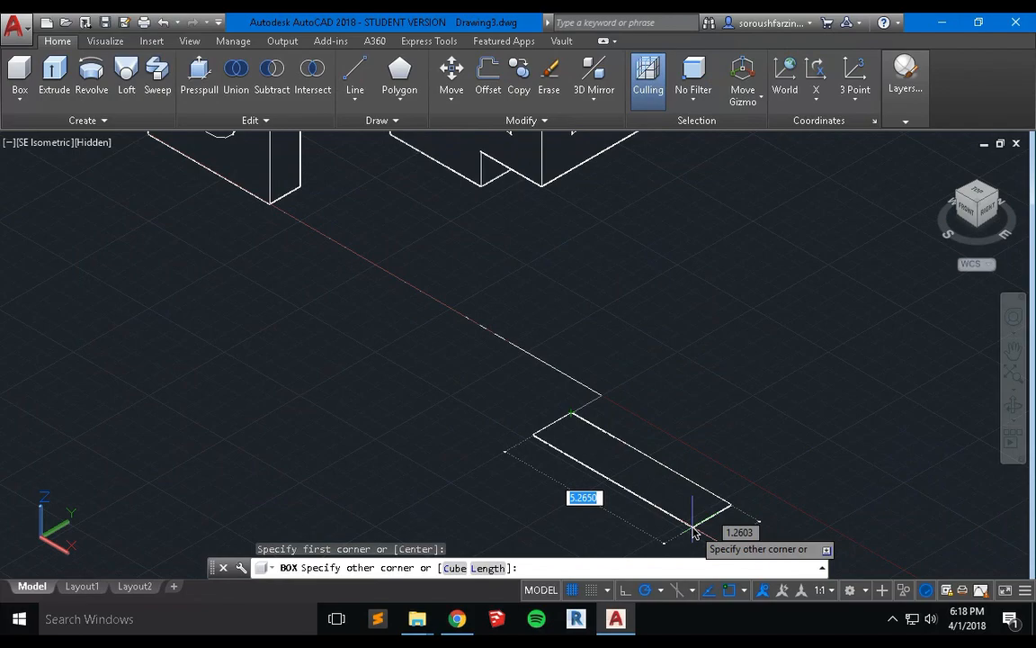
text(4)
key(Tab)
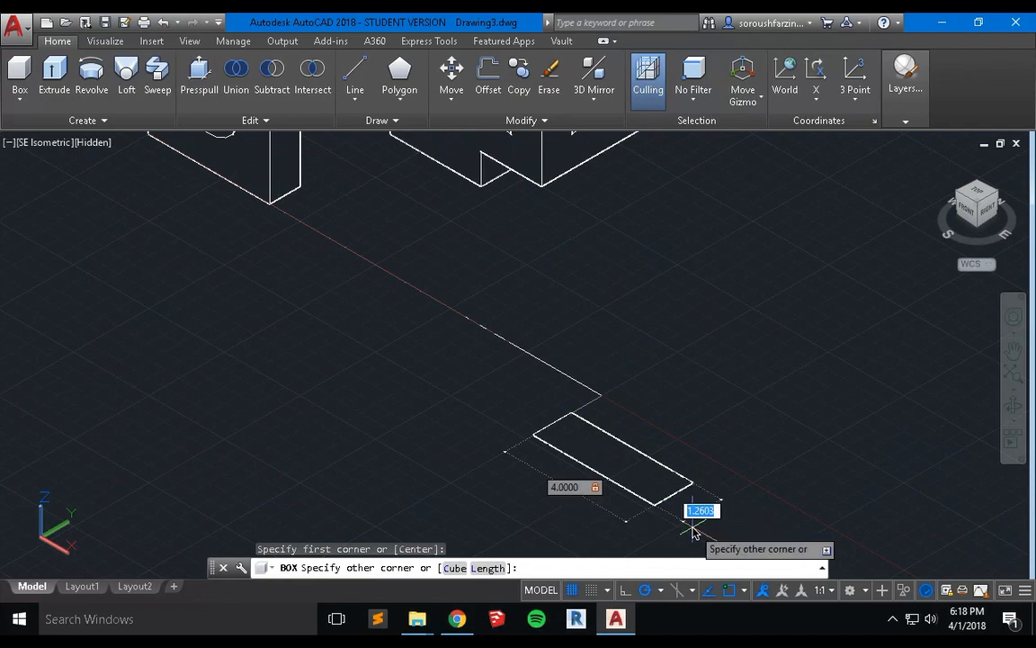
text(1)
key(Return)
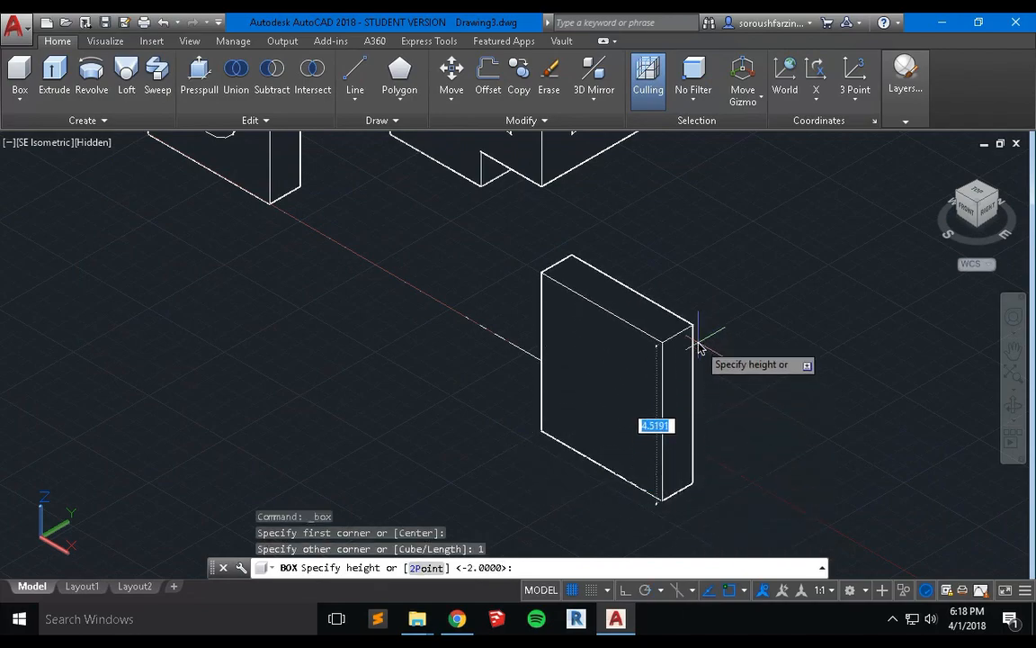
text(6)
key(Return)
key(ctrl+Left)
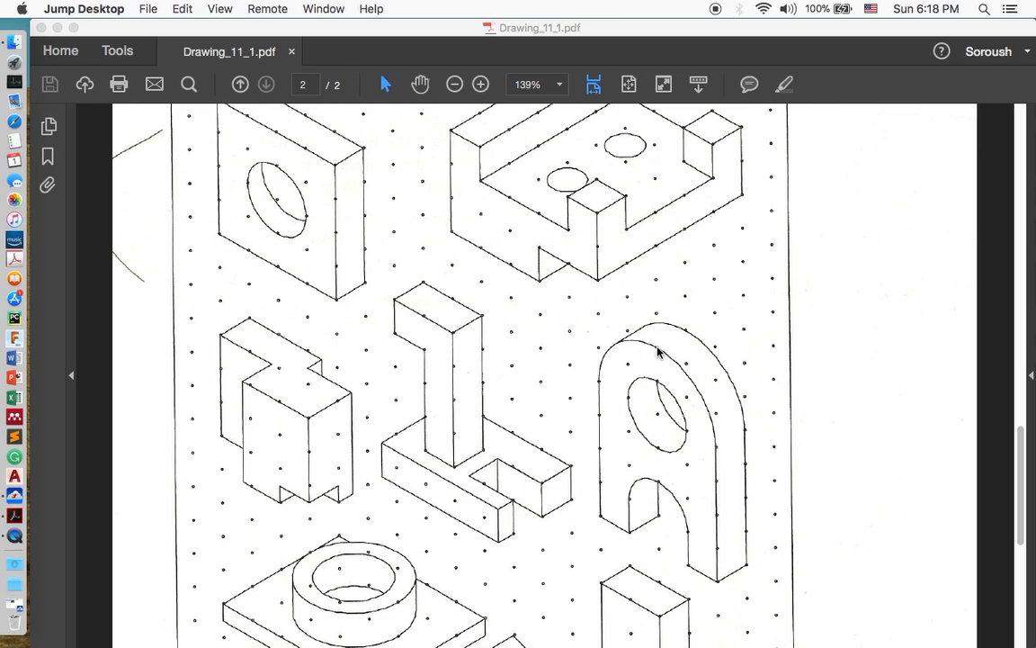
key(ctrl+Right)
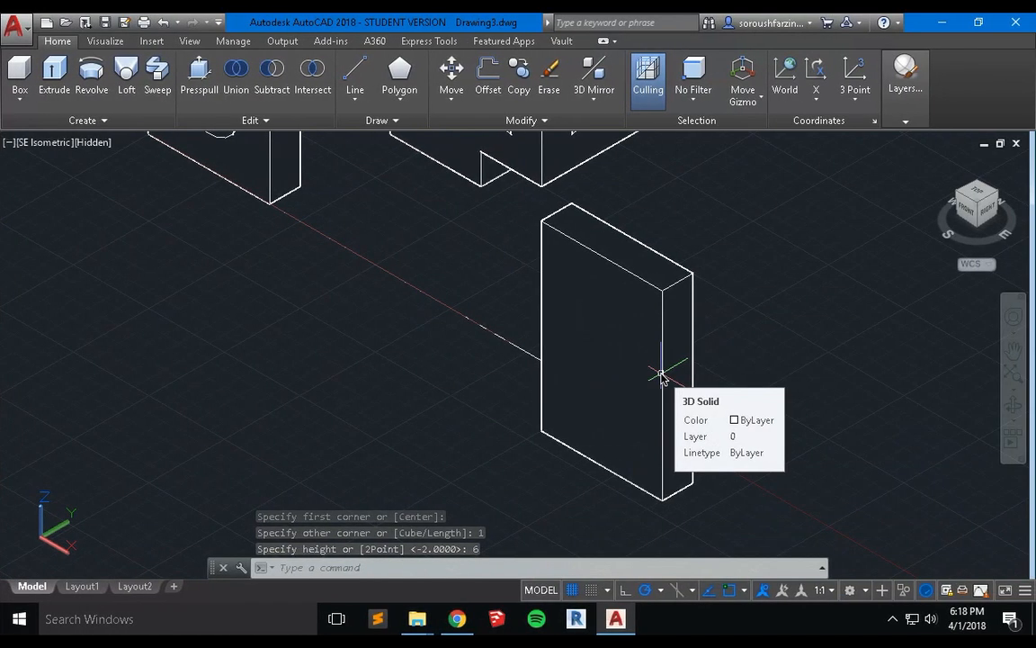
Create a 2 by 1 box, 1 unit high, starting 1 unit along the tall box's bottom front edge, following the arch part in the reference drawing.
key(ctrl+Left)
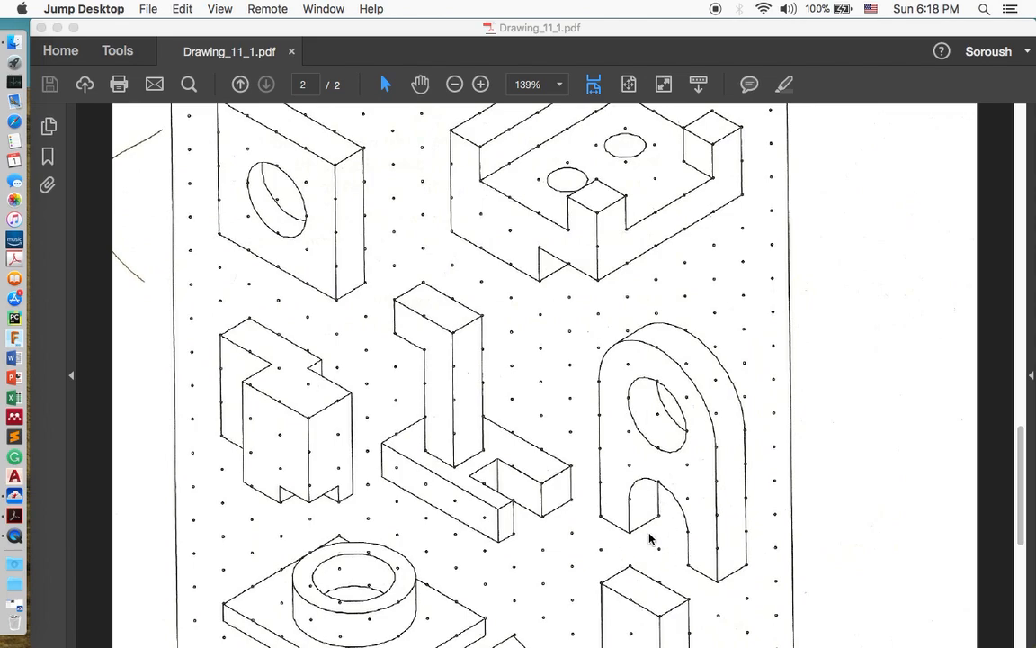
key(ctrl+Right)
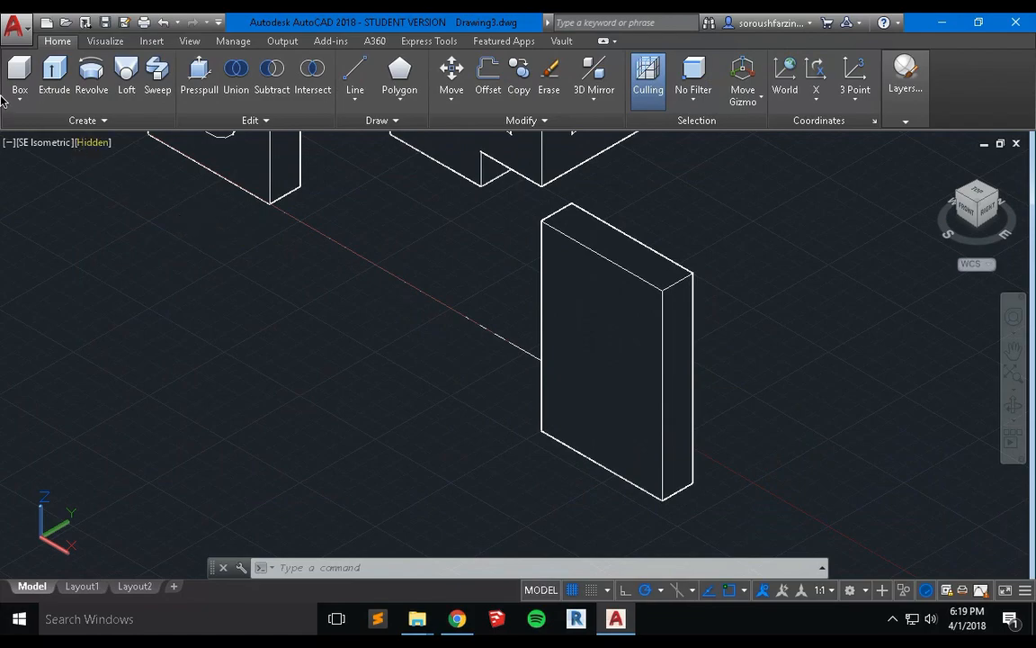
click(19, 72)
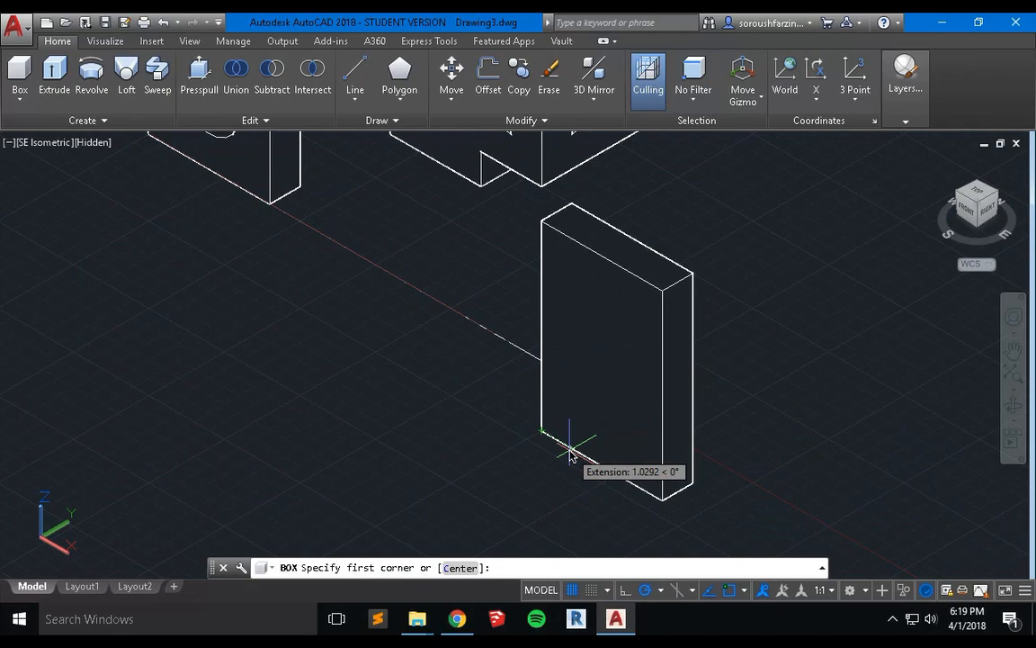
text(1)
key(Return)
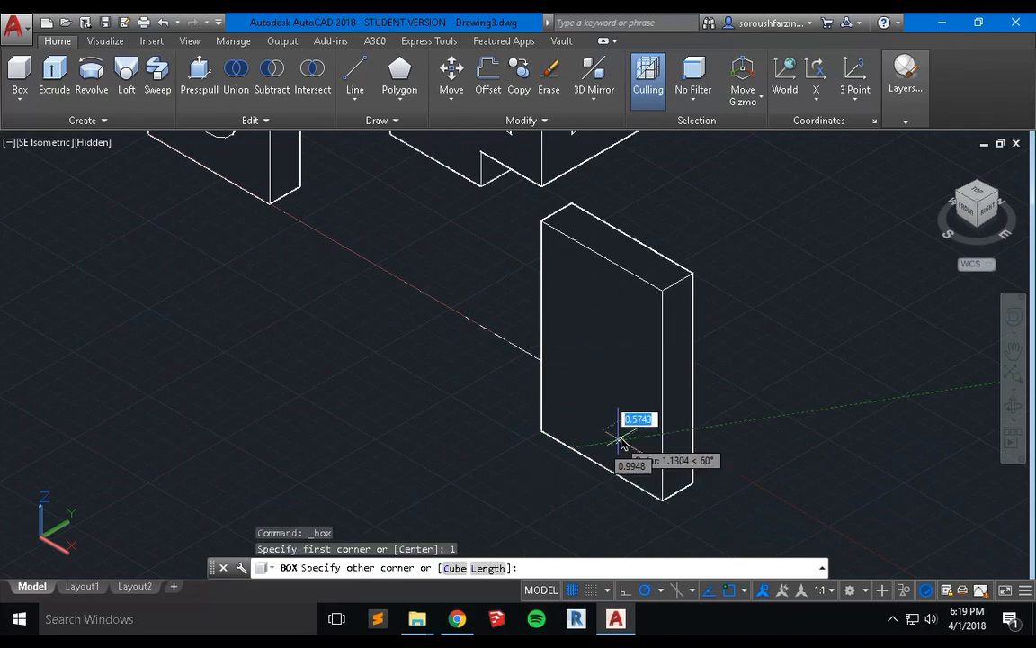
middle_drag(640, 474, 602, 467)
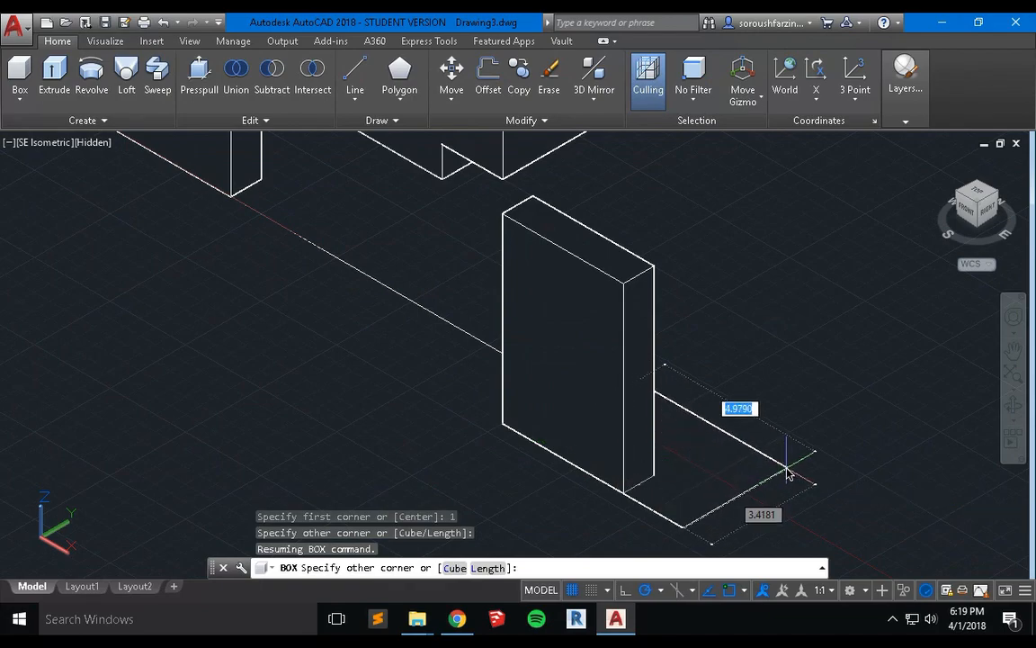
text(2)
key(Tab)
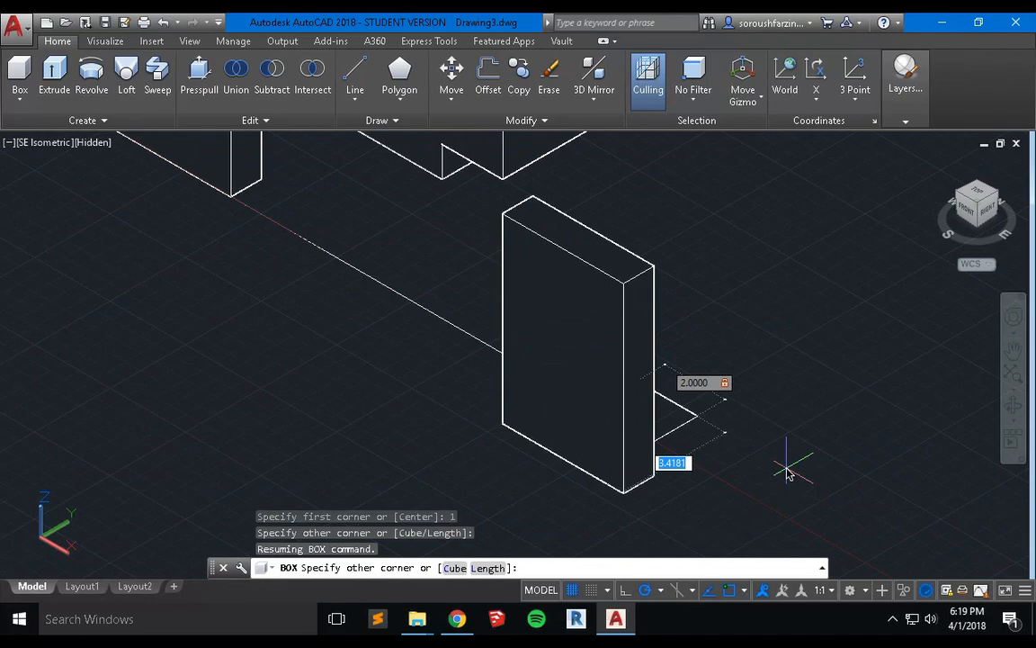
text(1)
key(Return)
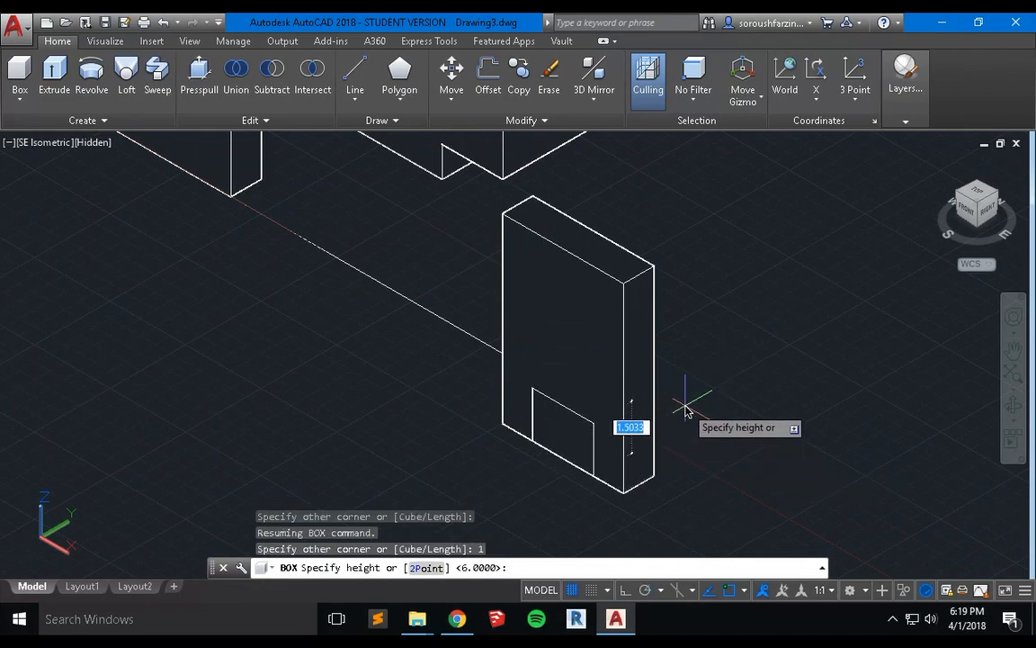
text(1)
key(Return)
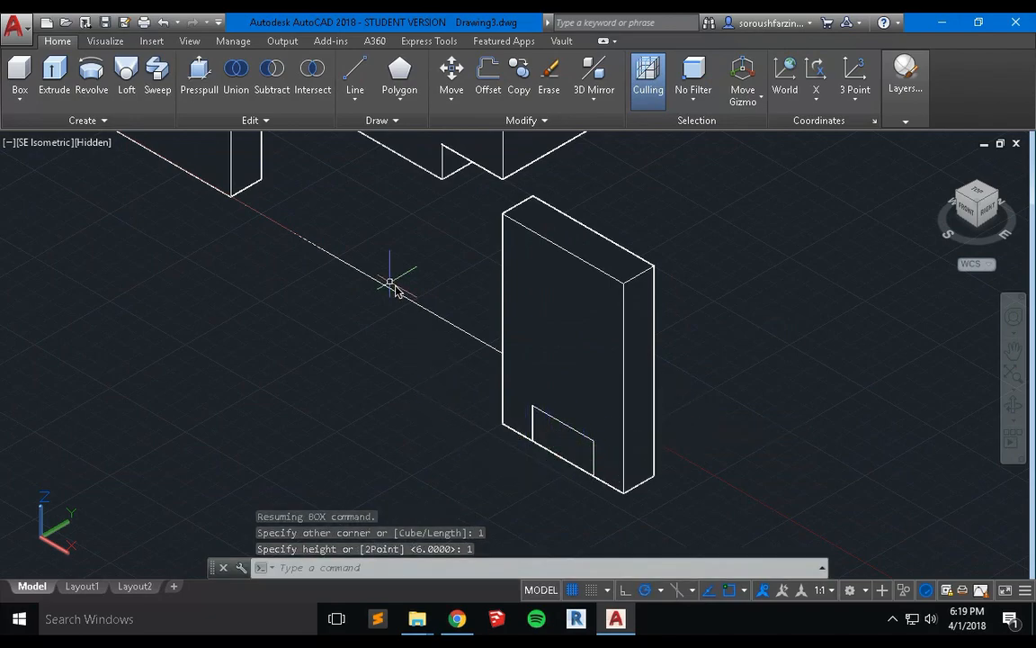
click(20, 98)
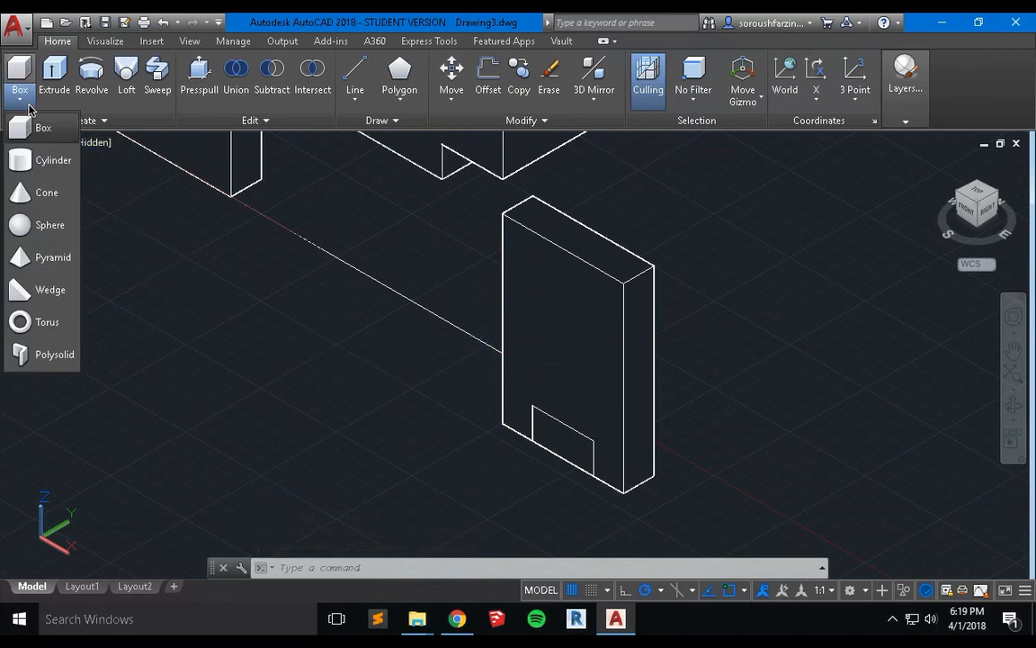
click(45, 160)
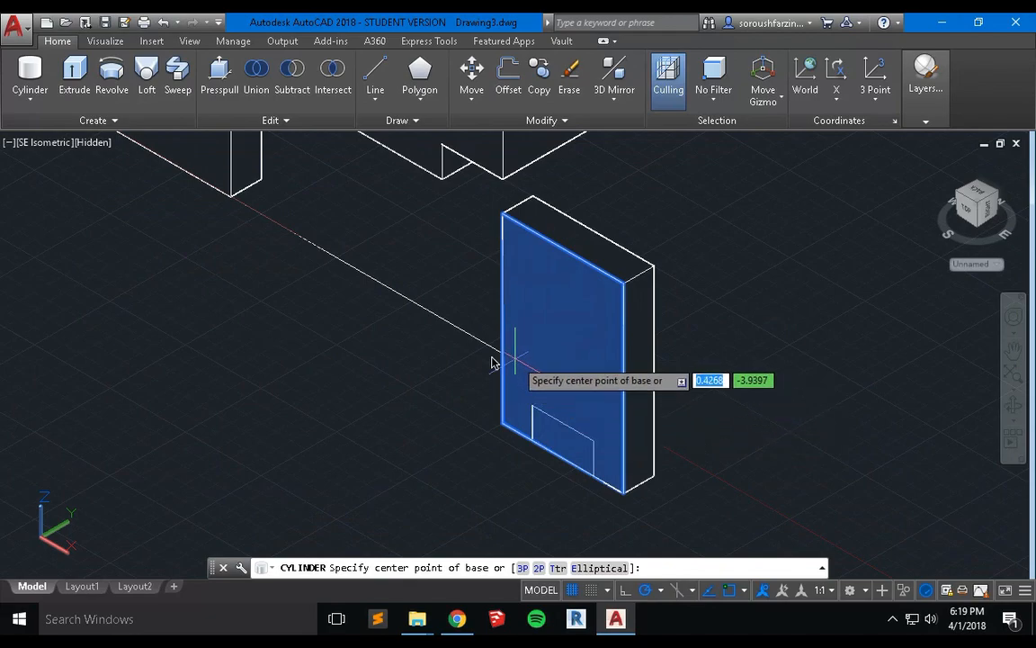
key(Escape)
Set the UCS on the tall box's front face with its origin at the midpoint of the small box's top front edge.
text(ucs)
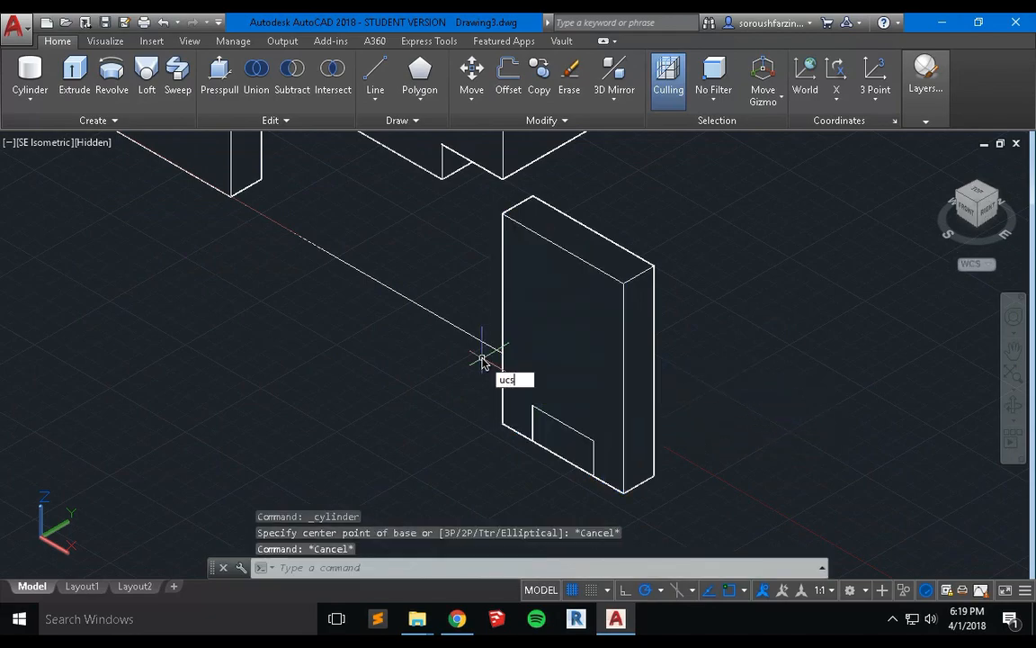
key(Return)
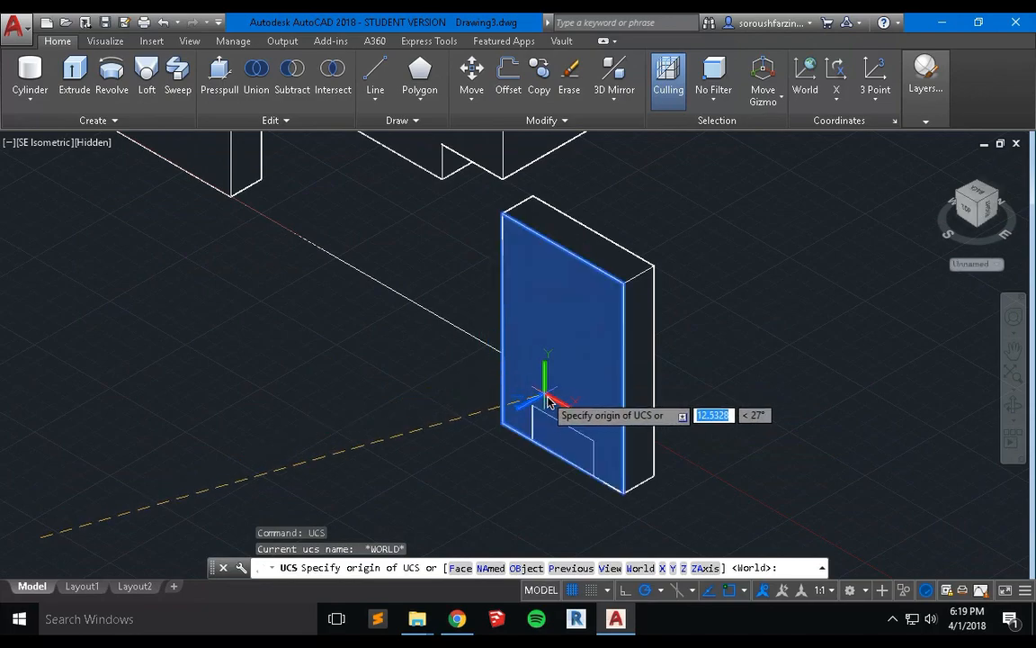
click(564, 428)
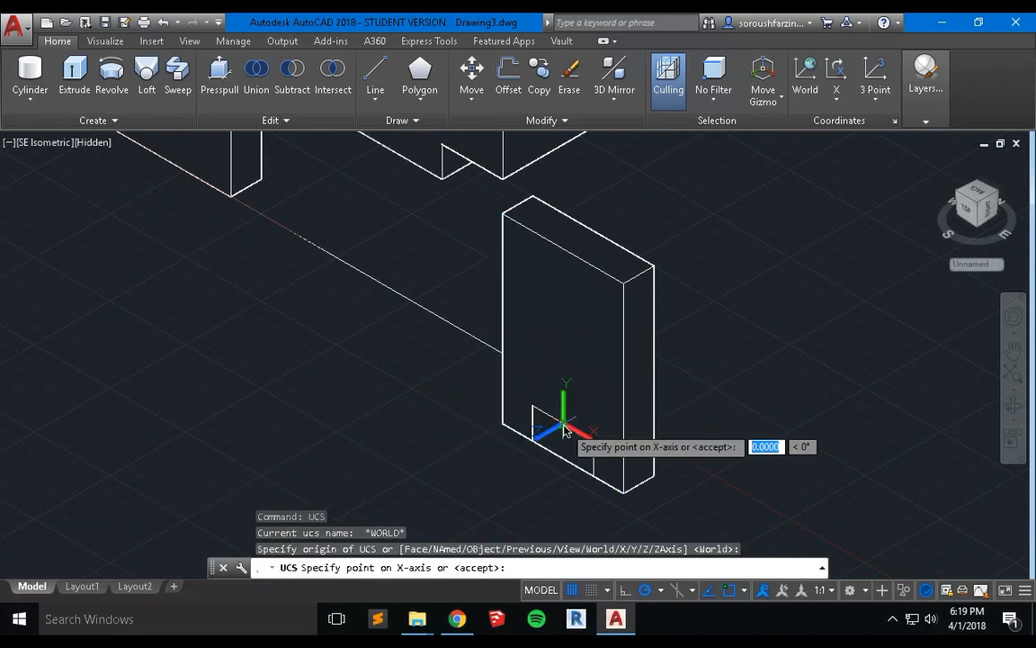
key(Return)
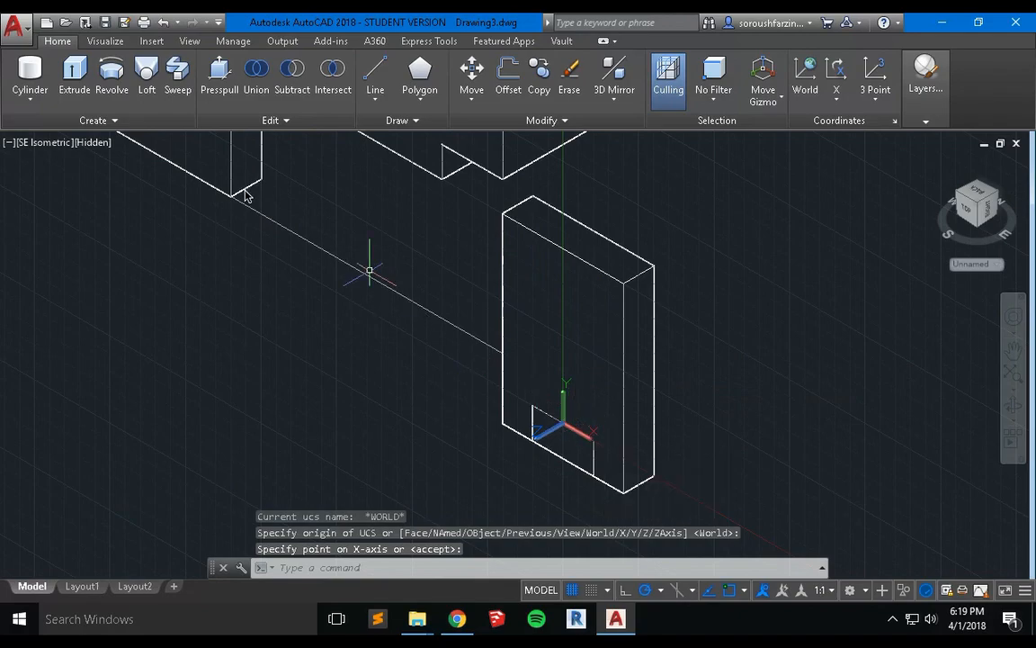
Create a cylinder at the UCS origin with radius 1, reaching the small box's top corner, and 1 unit deep into the plate.
click(30, 76)
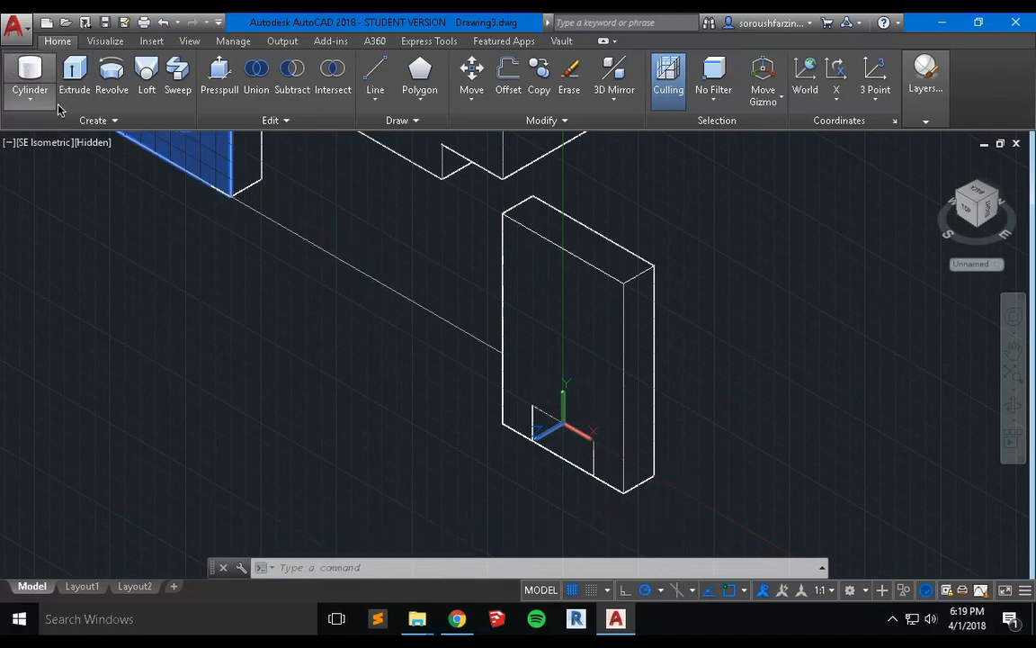
click(563, 423)
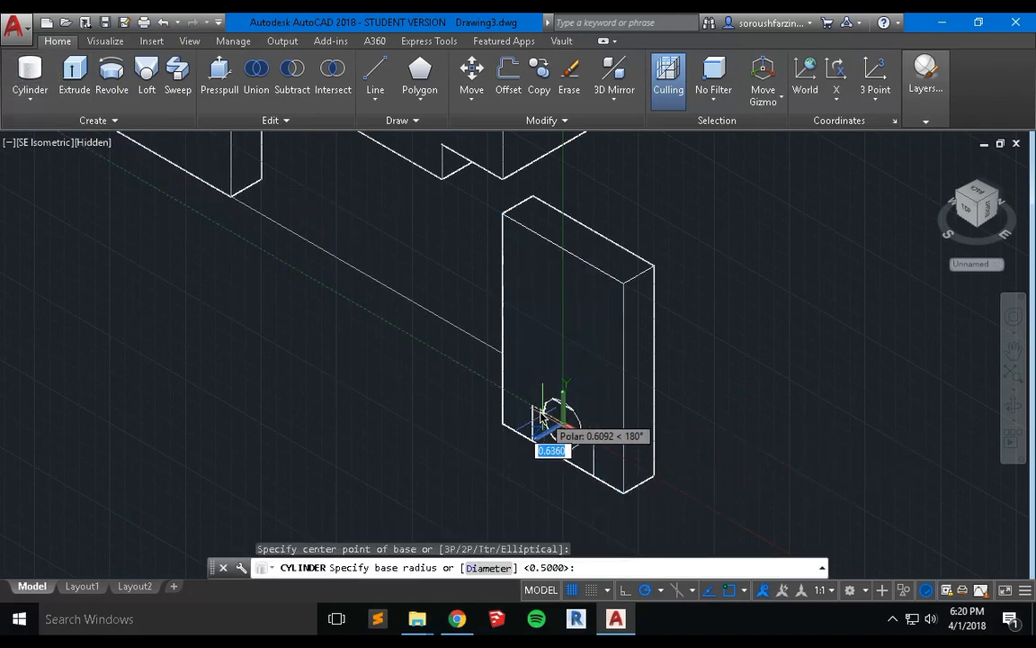
click(533, 412)
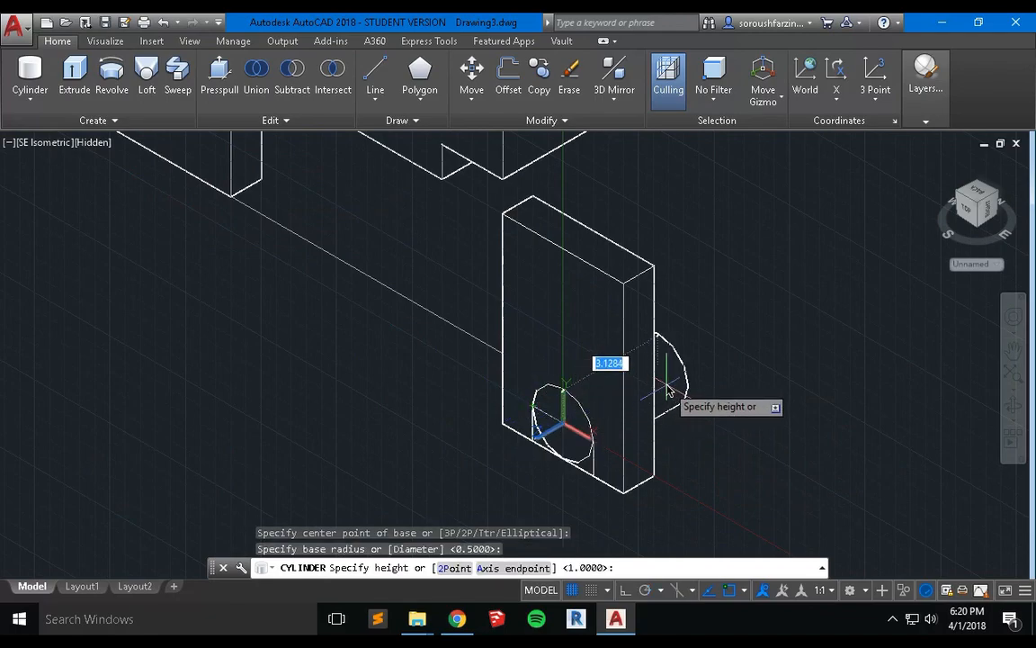
text(1)
key(Return)
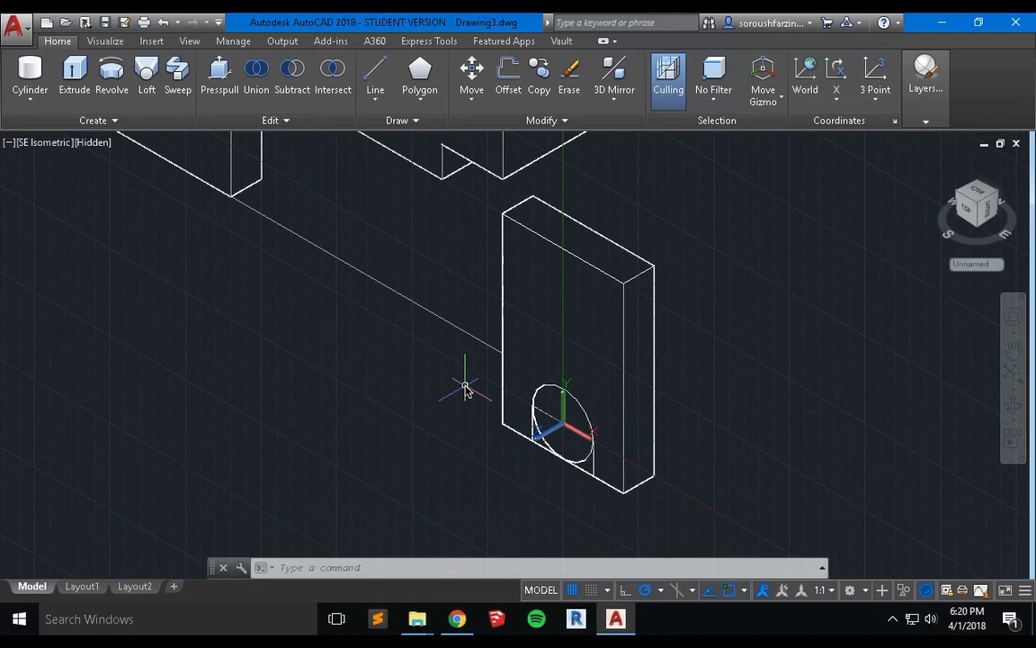
Restore the UCS to World.
text(ucs)
key(Return)
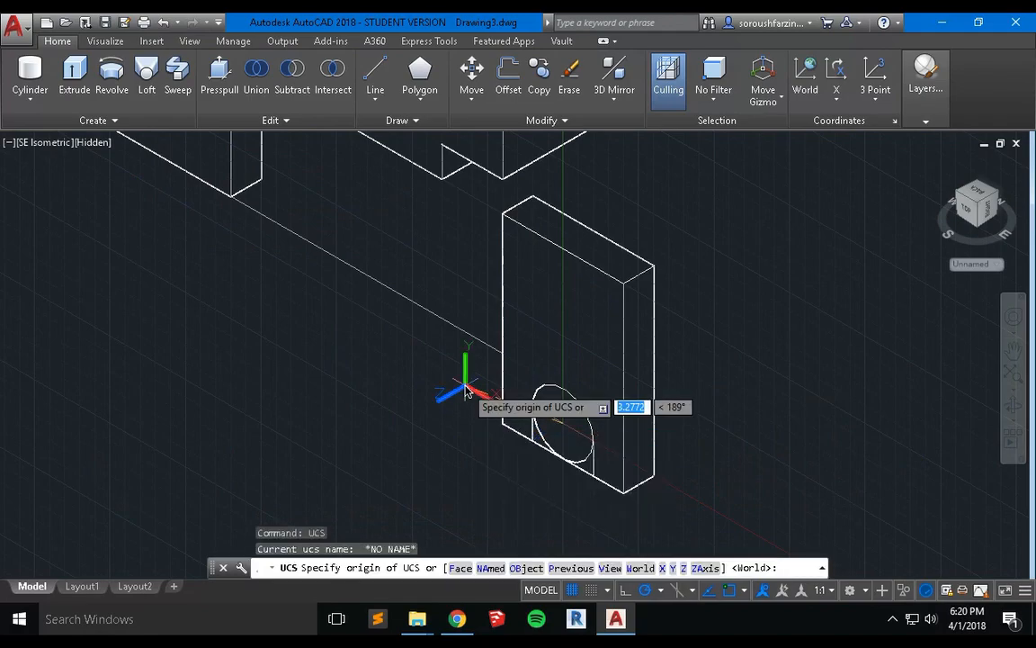
key(Return)
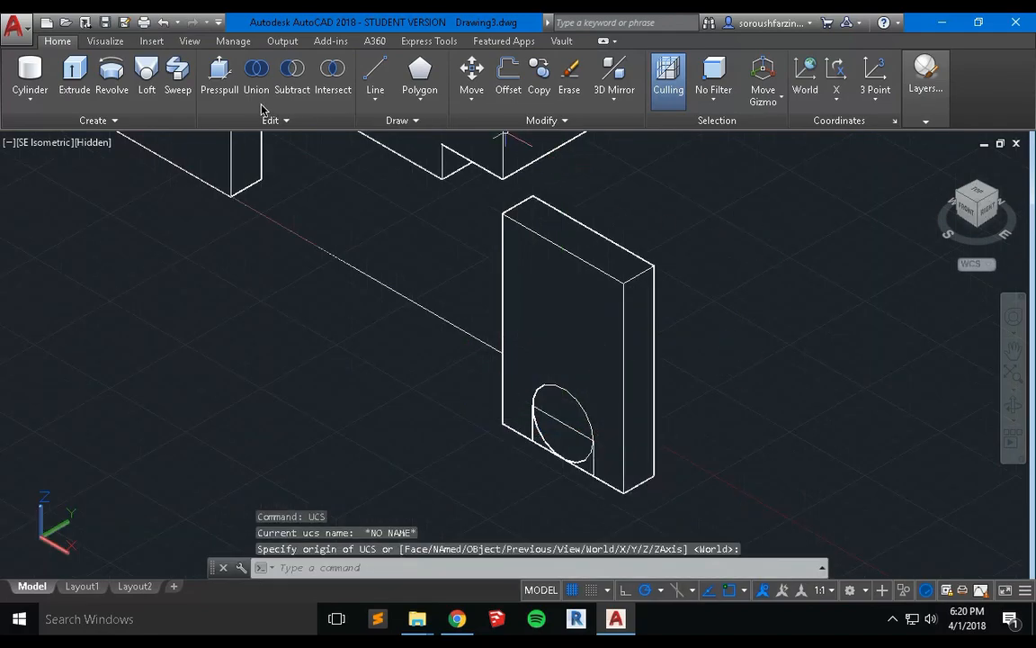
Subtract the small box and the cylinder from the tall box to cut the round-topped bottom opening.
click(288, 90)
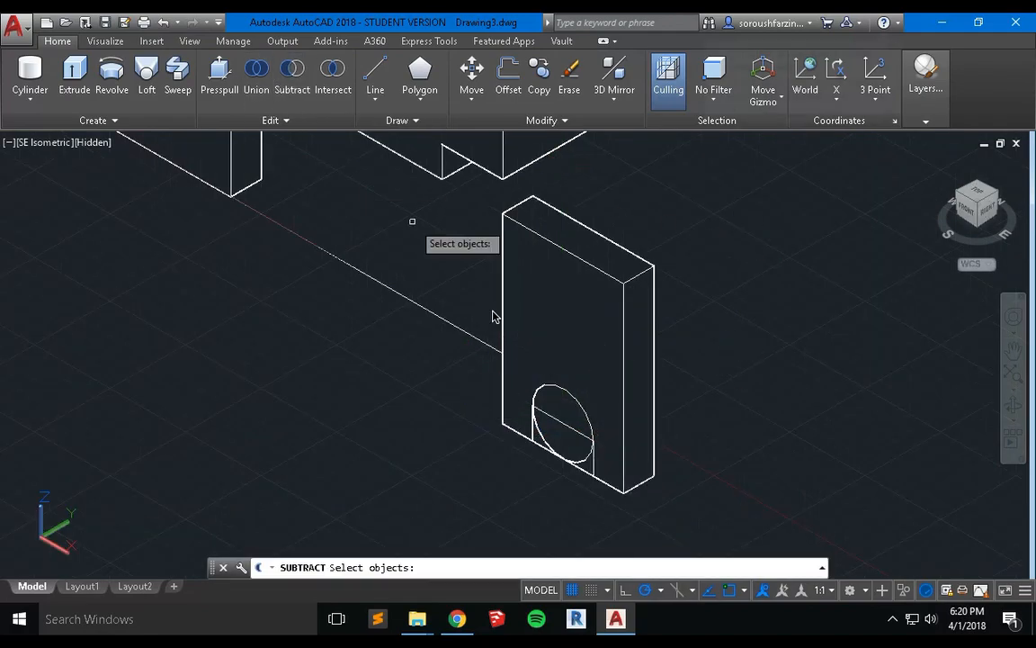
click(503, 413)
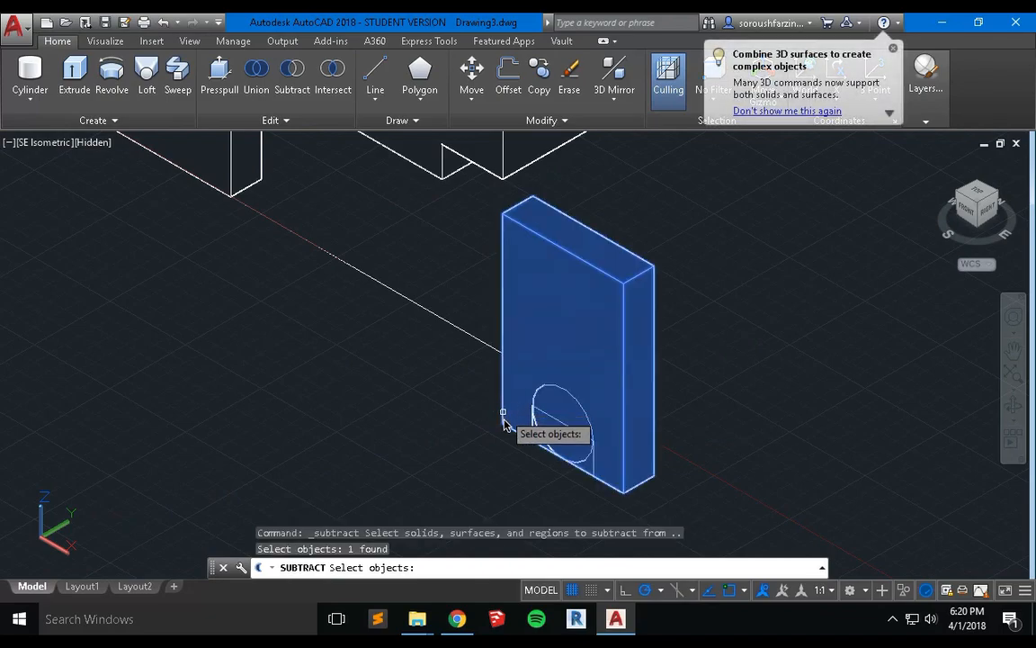
click(518, 483)
click(627, 353)
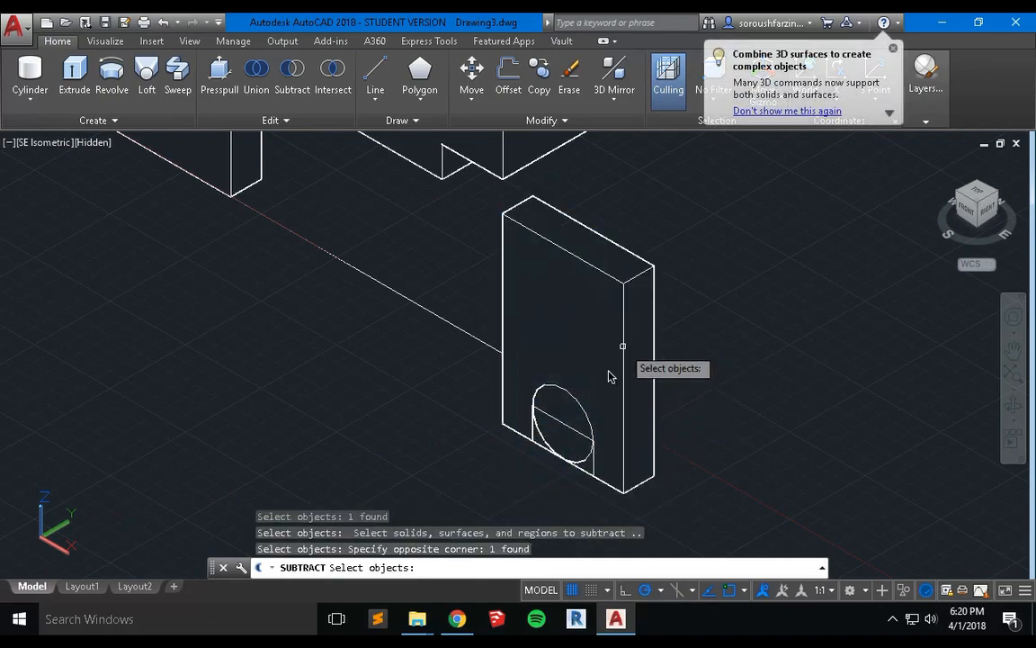
click(491, 495)
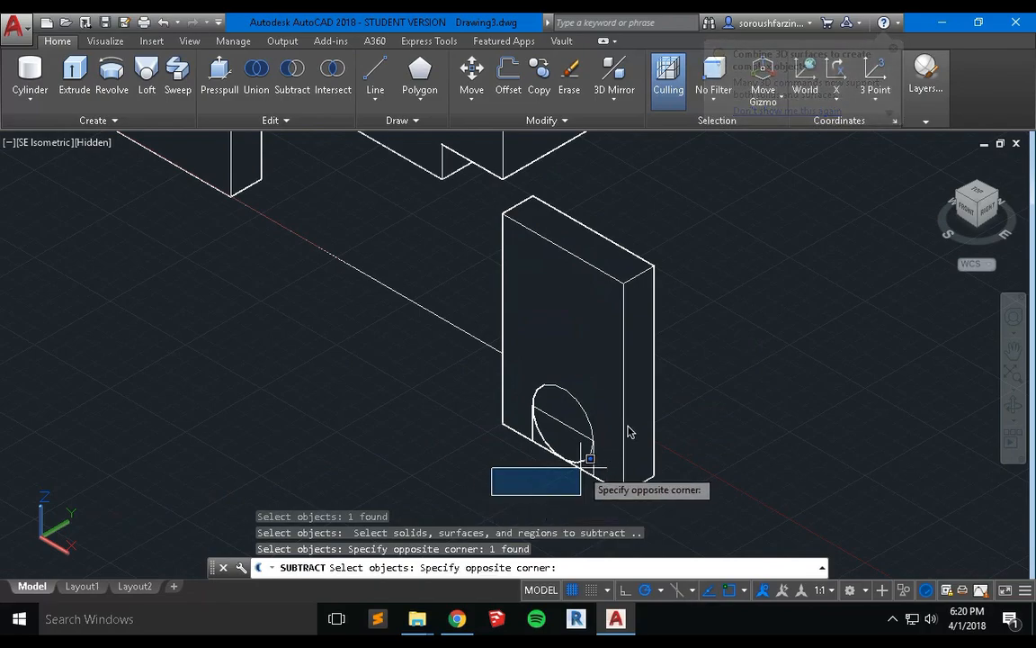
click(693, 336)
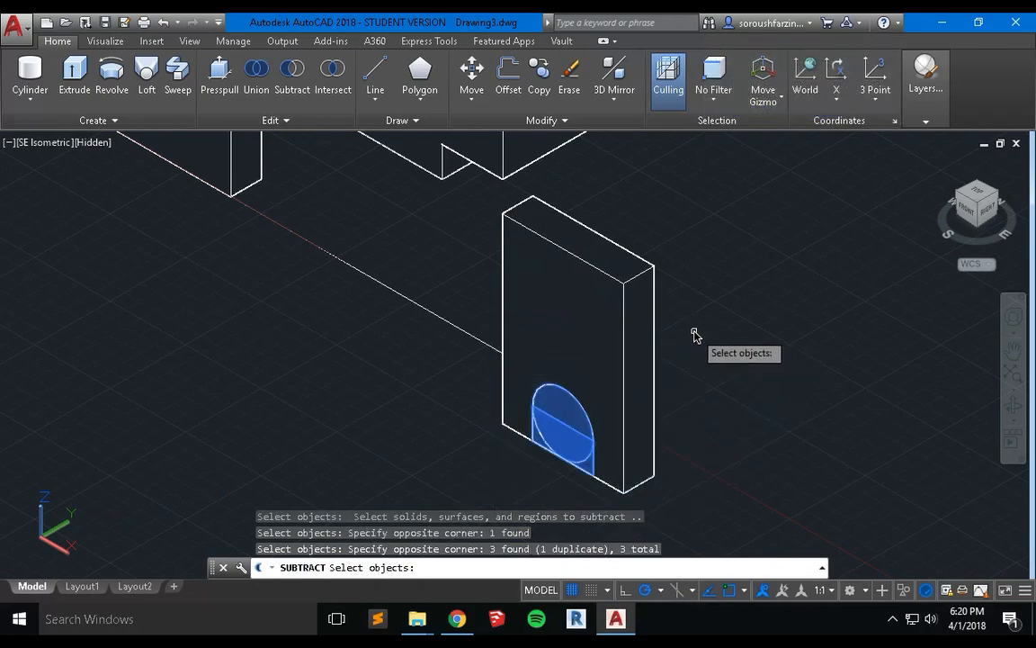
key(Return)
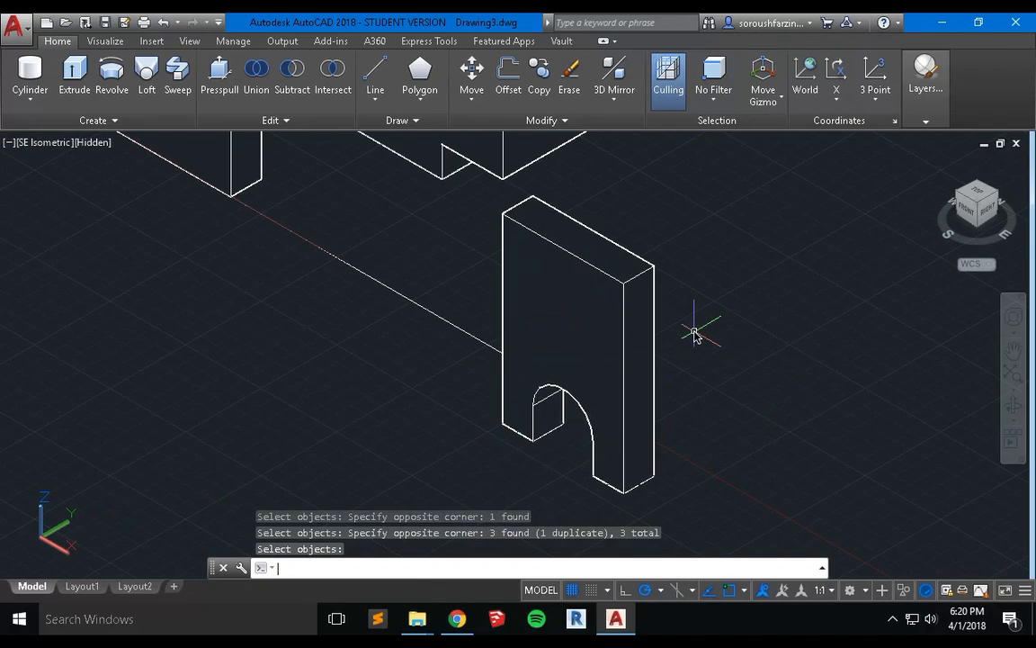
Check the hole position in the reference drawing and set the UCS on the plate's front face at the top of the arched opening.
key(ctrl+Left)
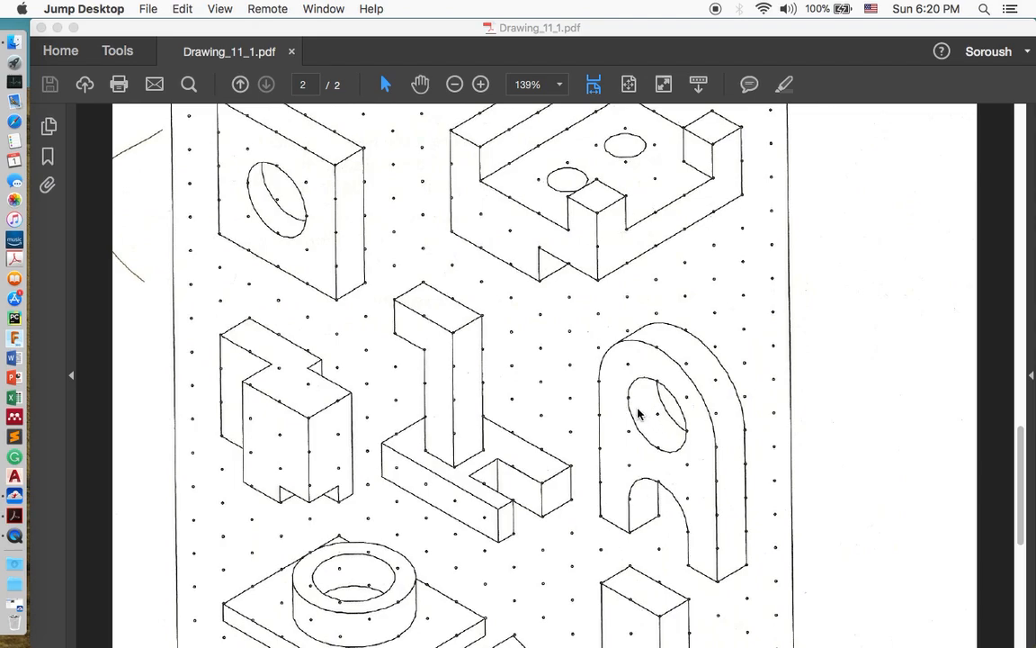
key(ctrl+Right)
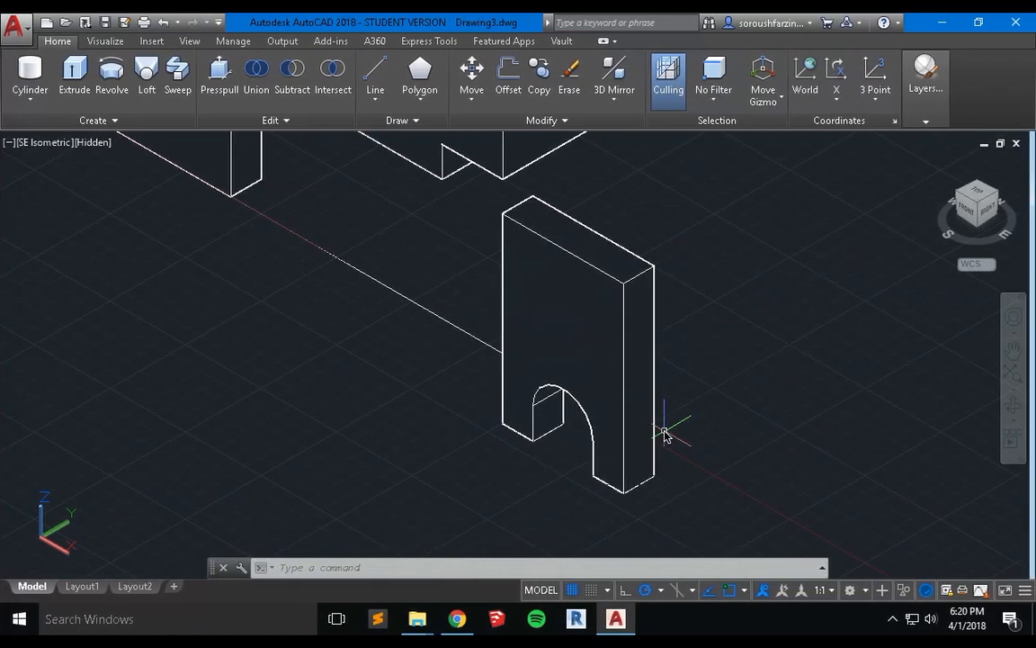
text(u)
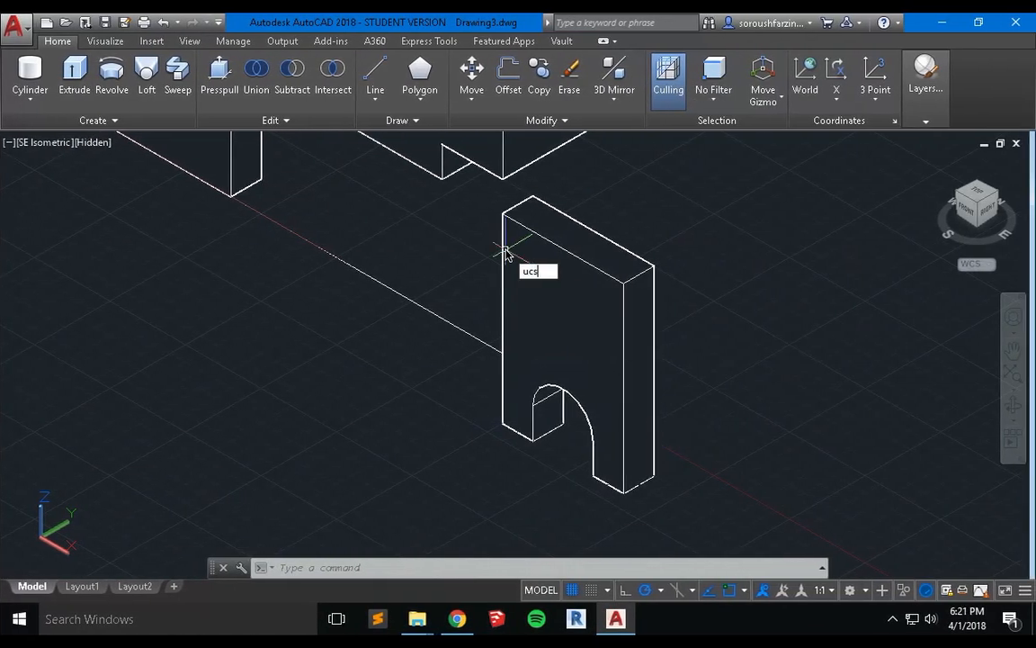
text(cs)
key(Return)
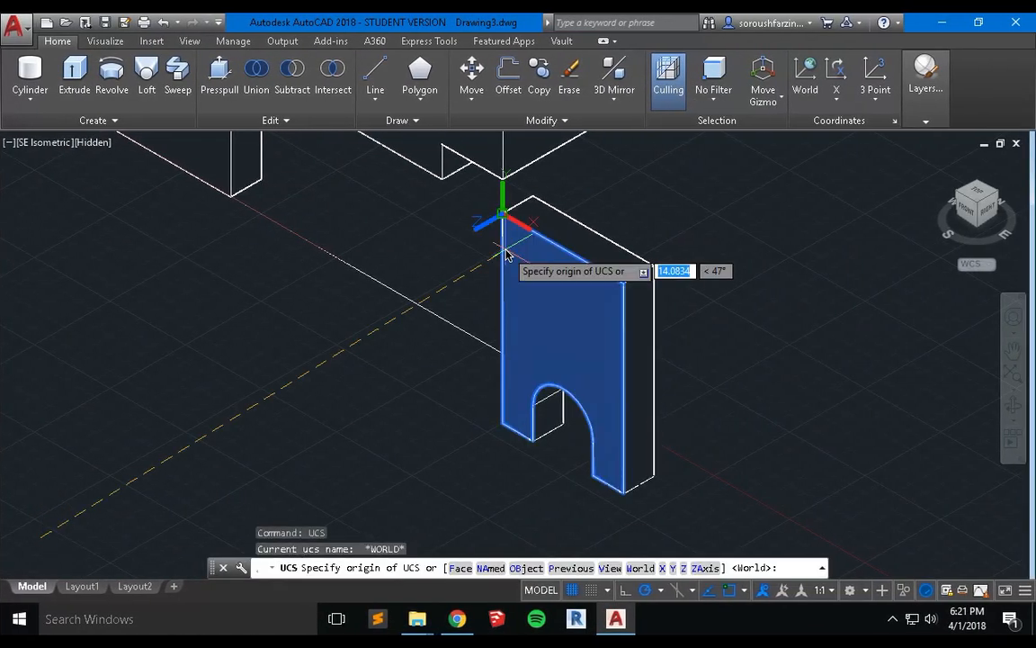
click(568, 385)
key(Return)
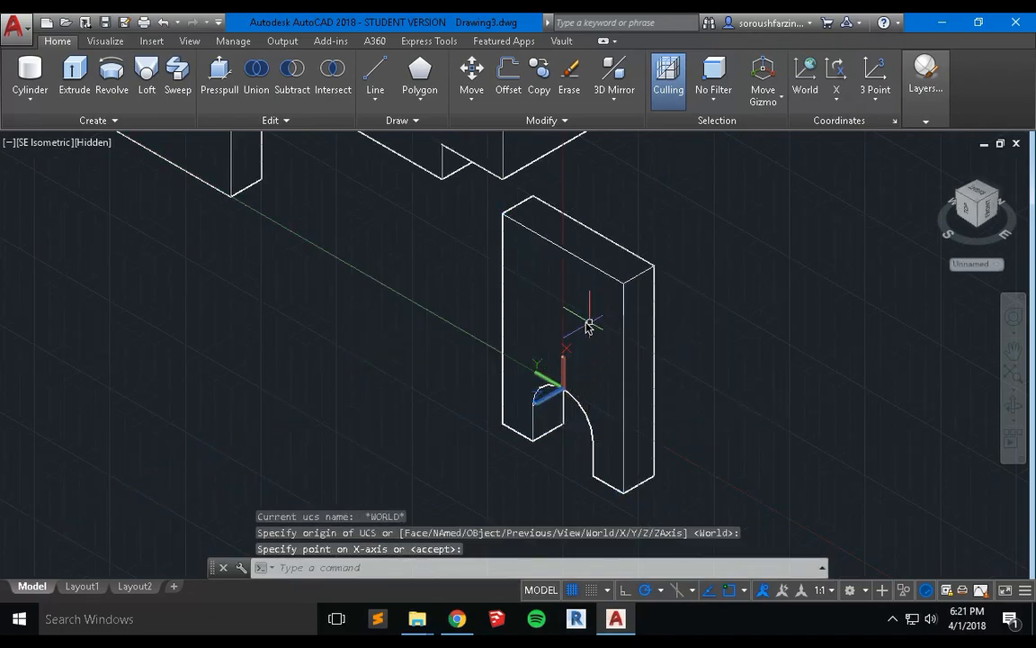
Create a cylinder centred 2 units above the top of the arched opening, with radius 1 and 1 unit deep into the plate.
click(30, 74)
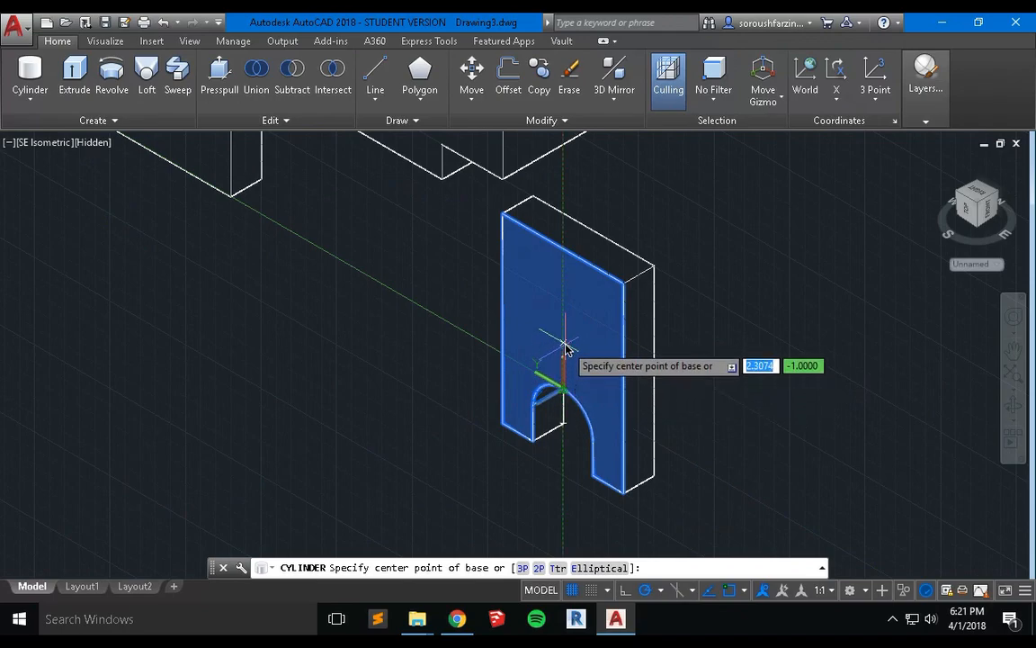
text(2)
key(Return)
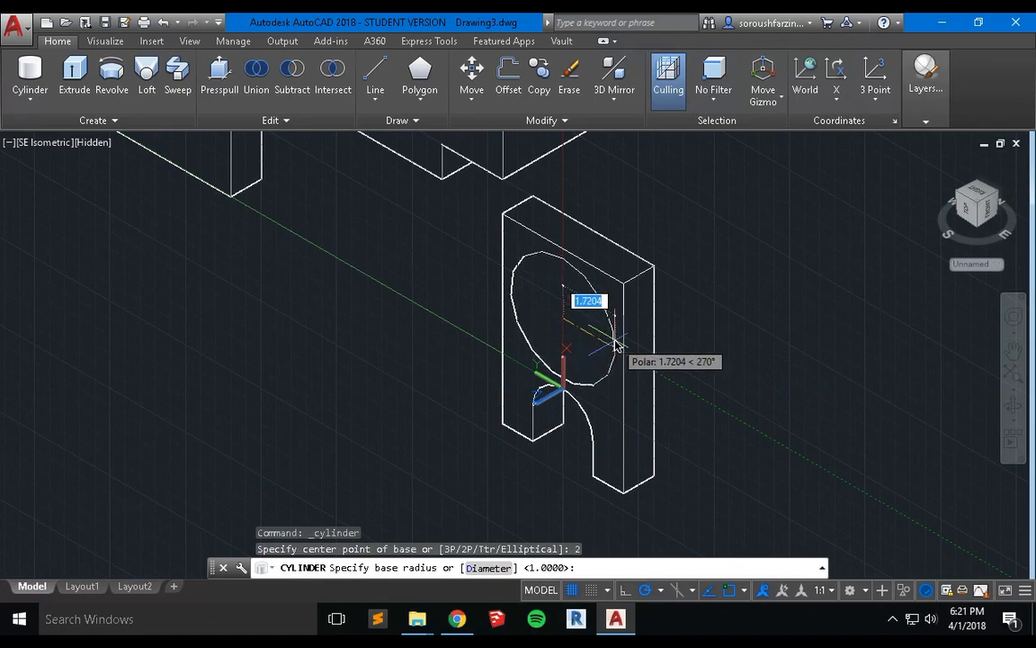
text(1)
key(Return)
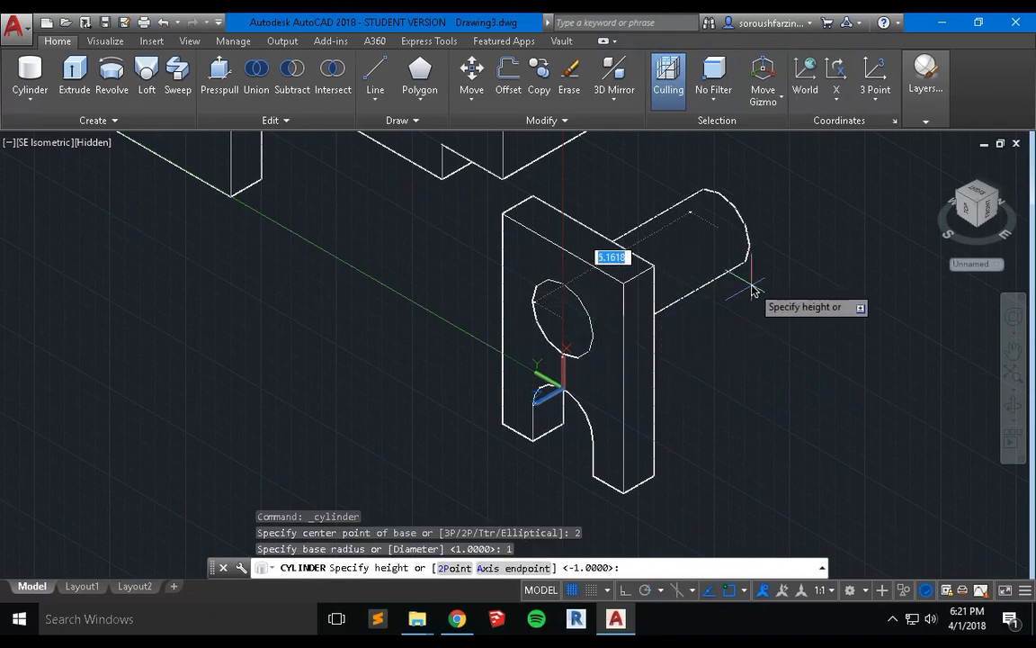
text(1)
key(Return)
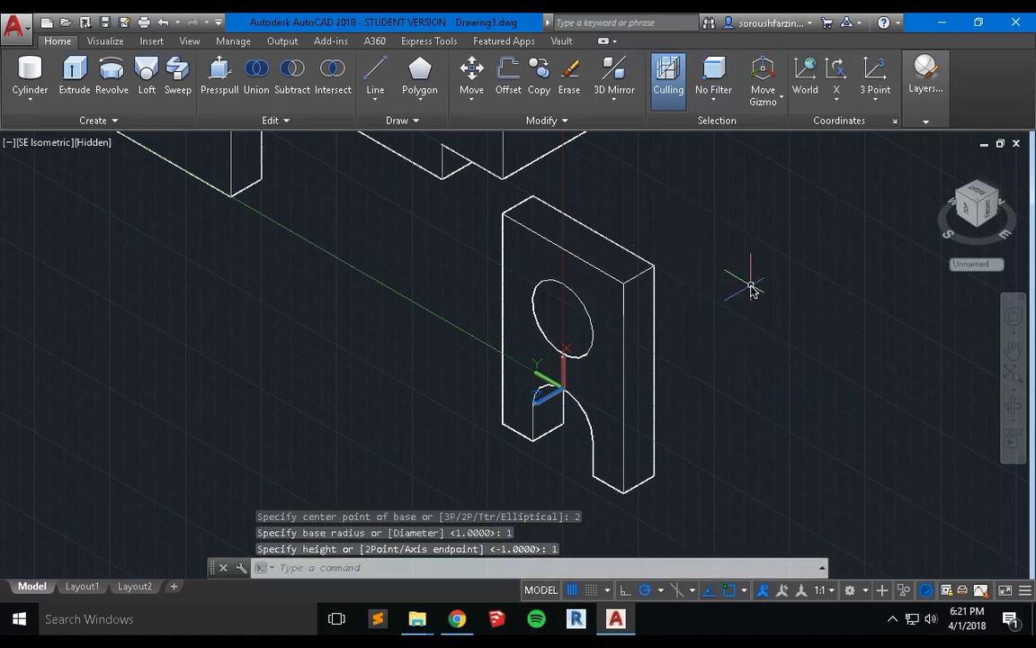
key(Escape)
key(Escape)
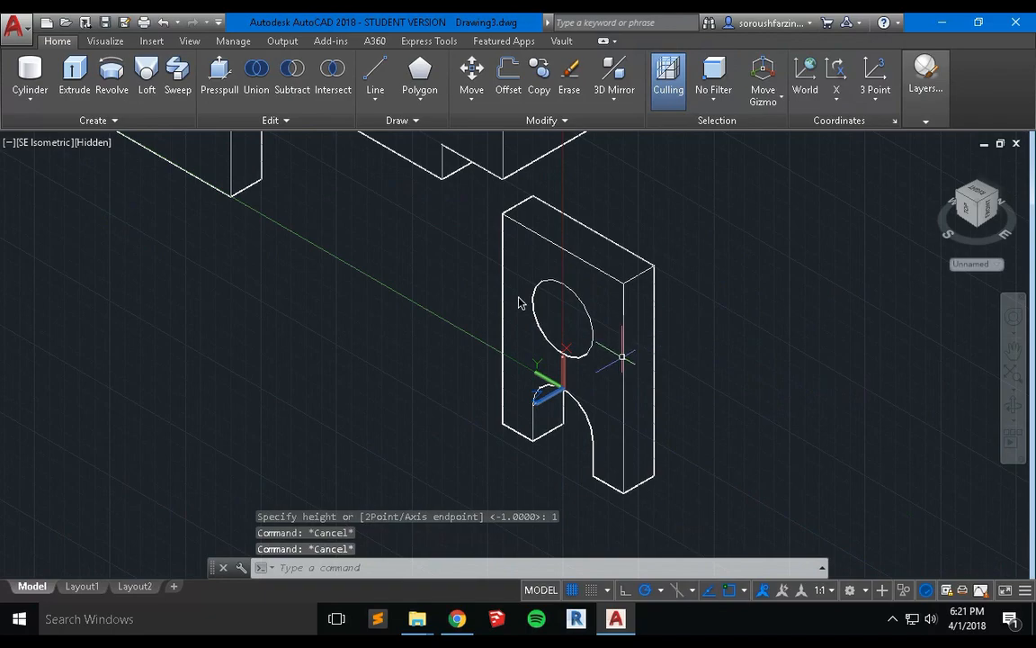
Subtract the upper cylinder from the plate to cut the round through hole.
click(291, 76)
click(500, 309)
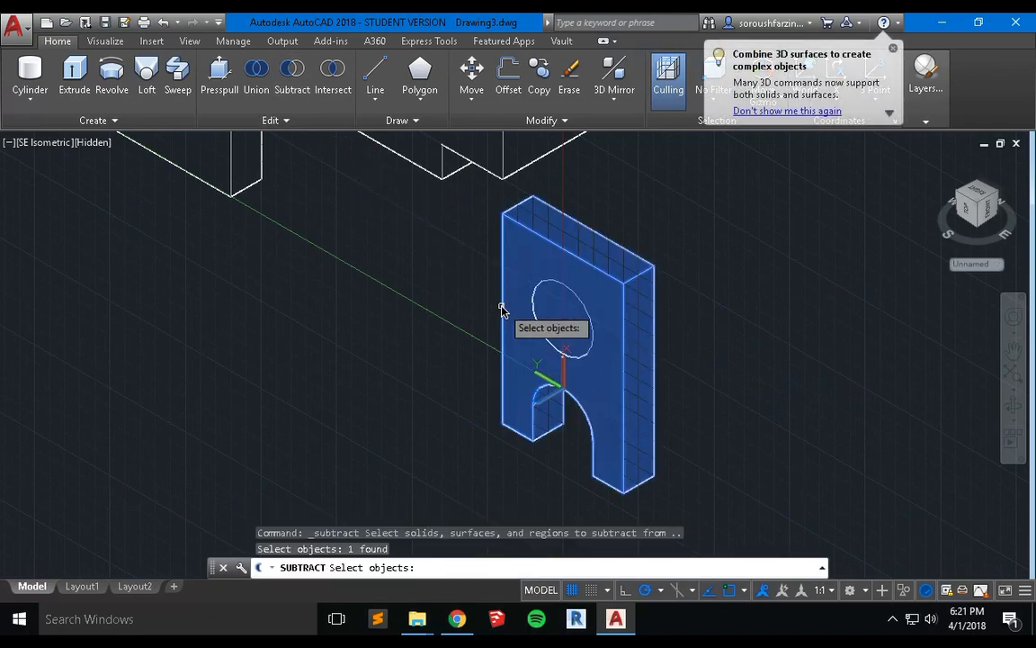
key(Return)
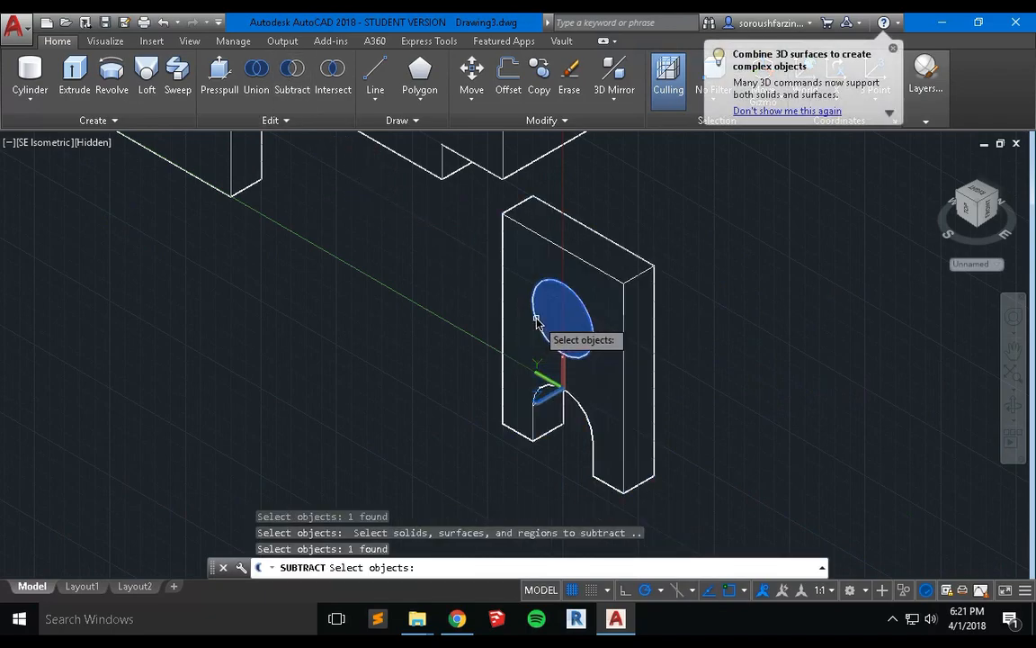
click(536, 321)
key(Return)
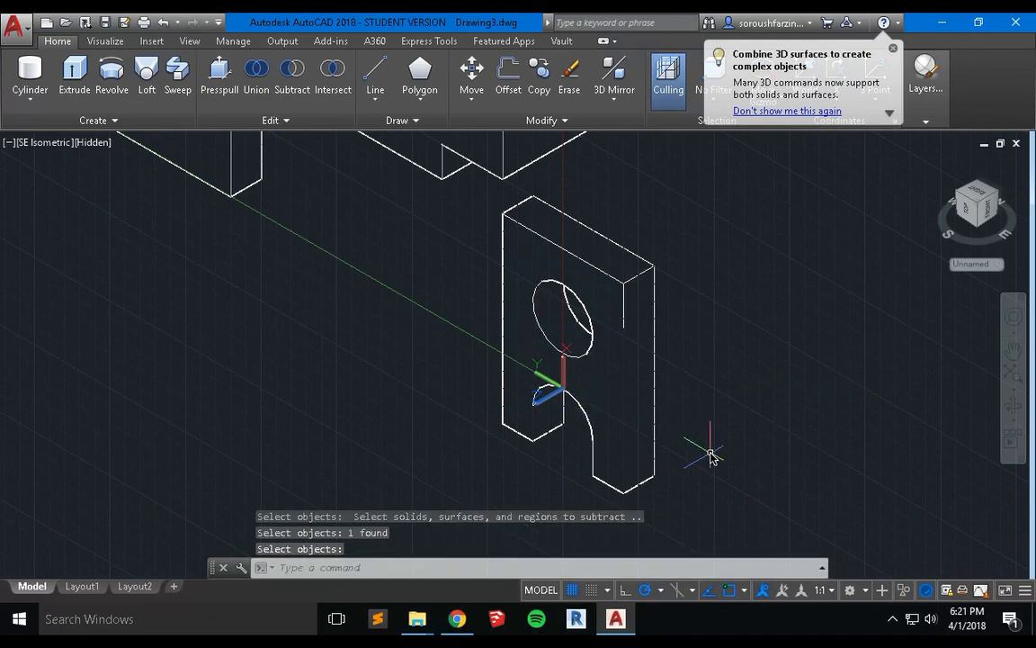